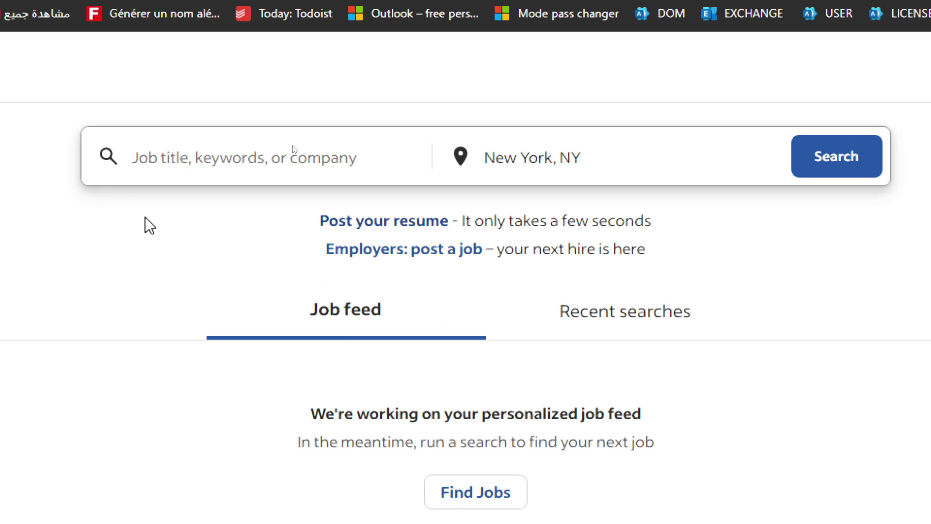
Step: Start building an Indeed Resume and enter the first and last name
click(420, 231)
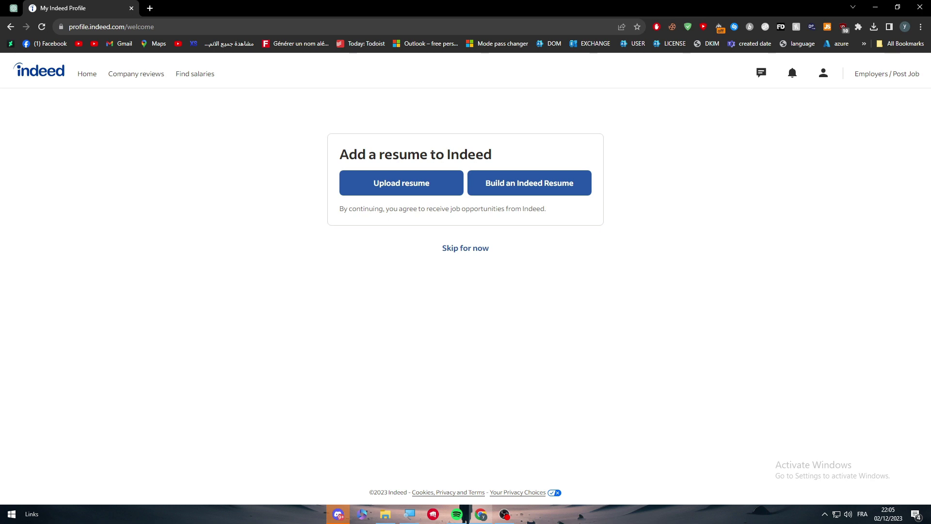
click(495, 180)
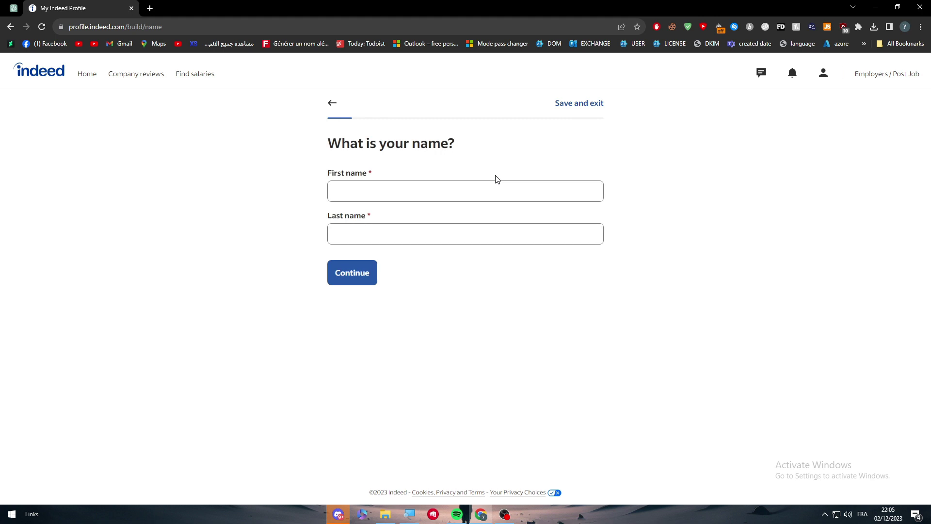
click(384, 187)
text(Loly)
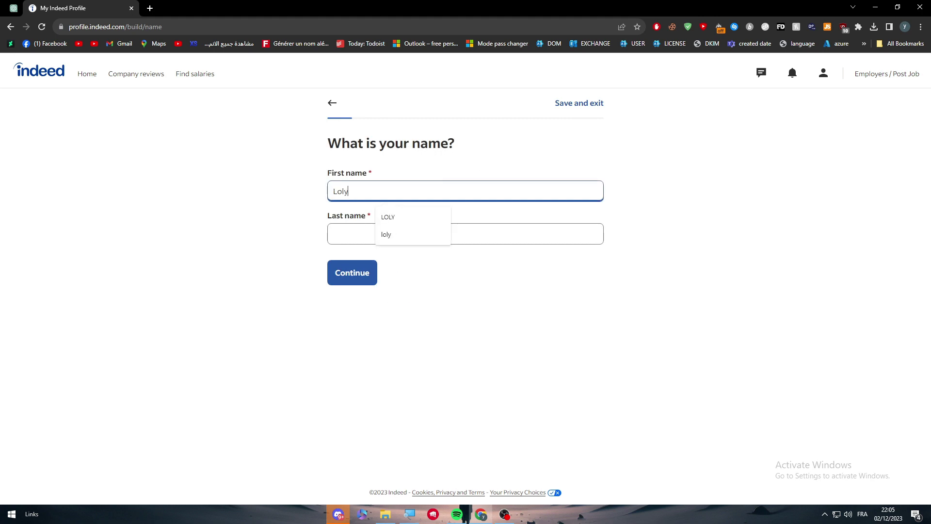
click(401, 160)
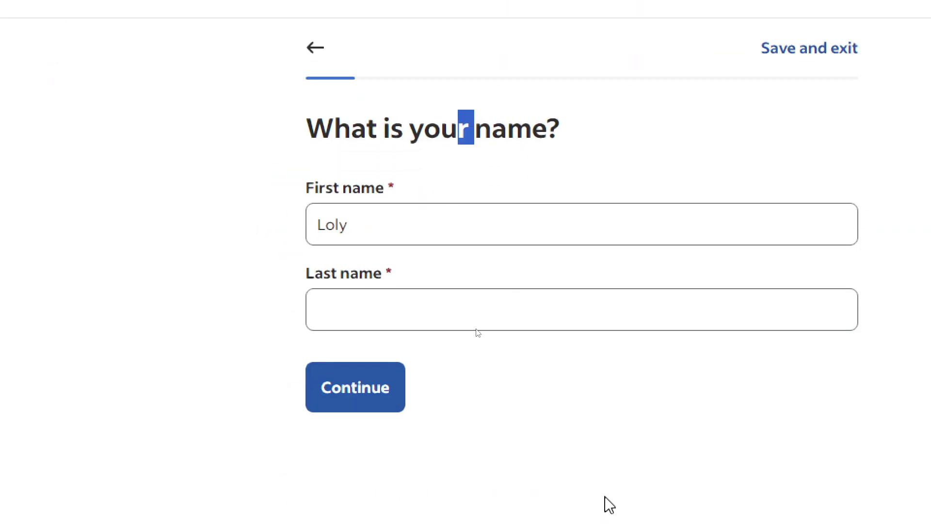
click(490, 301)
text(lope)
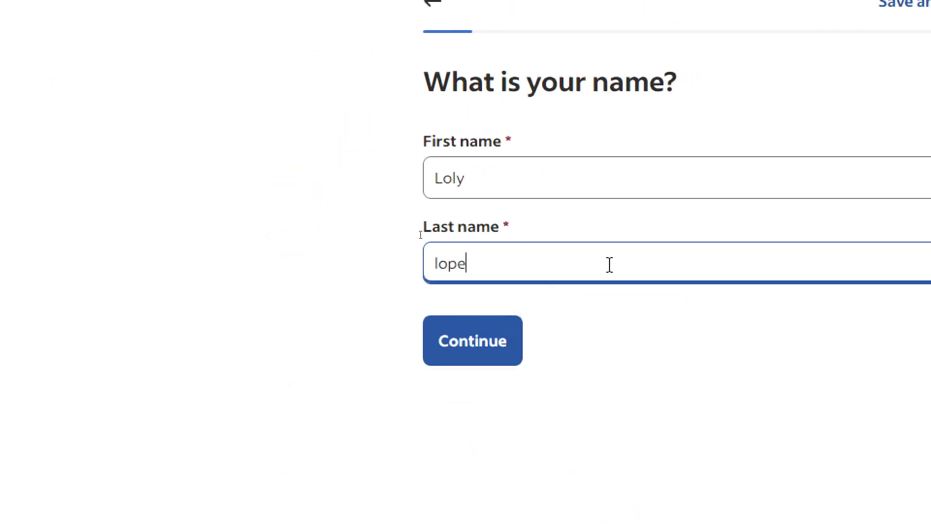
click(484, 346)
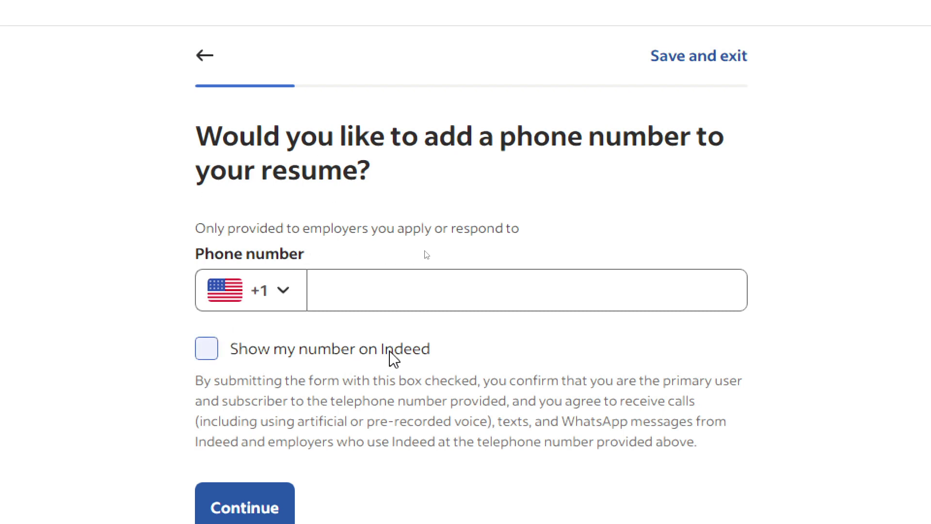
Step: Skip the phone number and fill the location from a saved address suggestion
triple_click(465, 226)
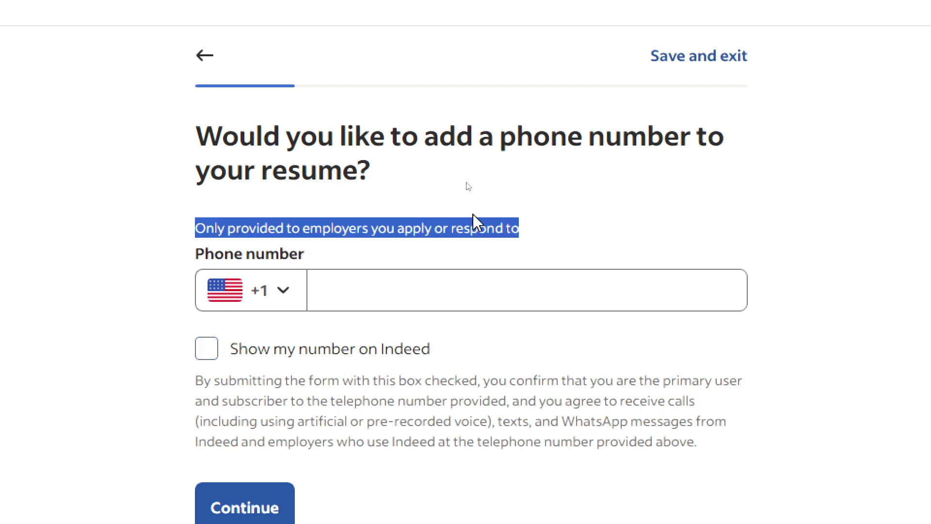
scroll(339, 388, down, 1)
click(252, 499)
scroll(370, 300, down, 1)
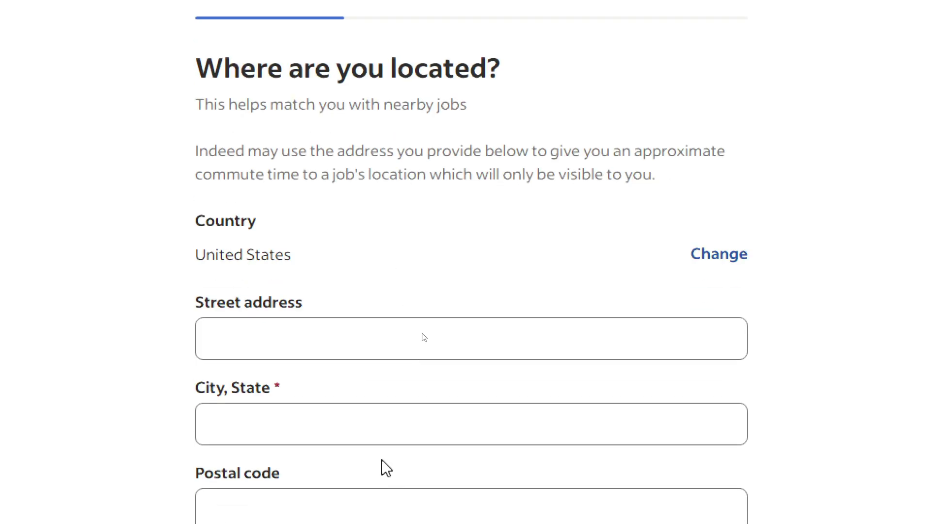
drag(224, 68, 386, 68)
scroll(361, 307, down, 3)
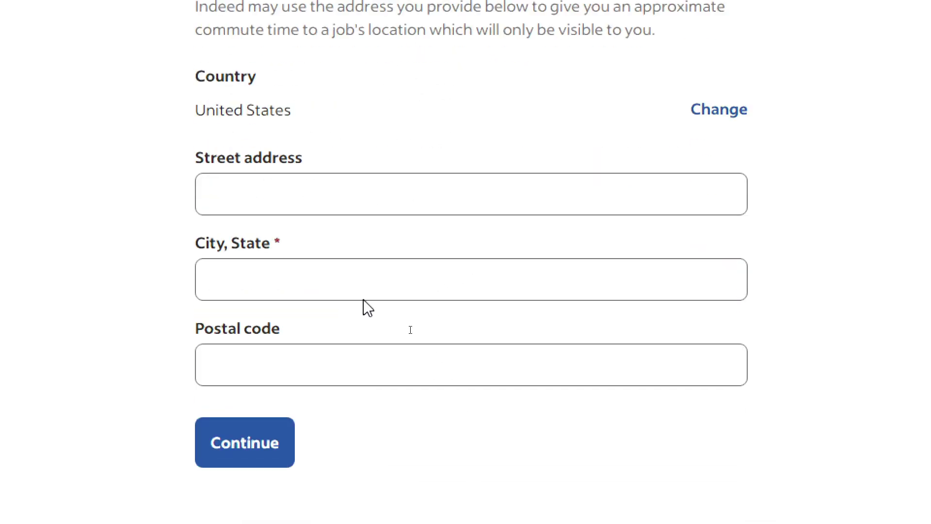
click(288, 190)
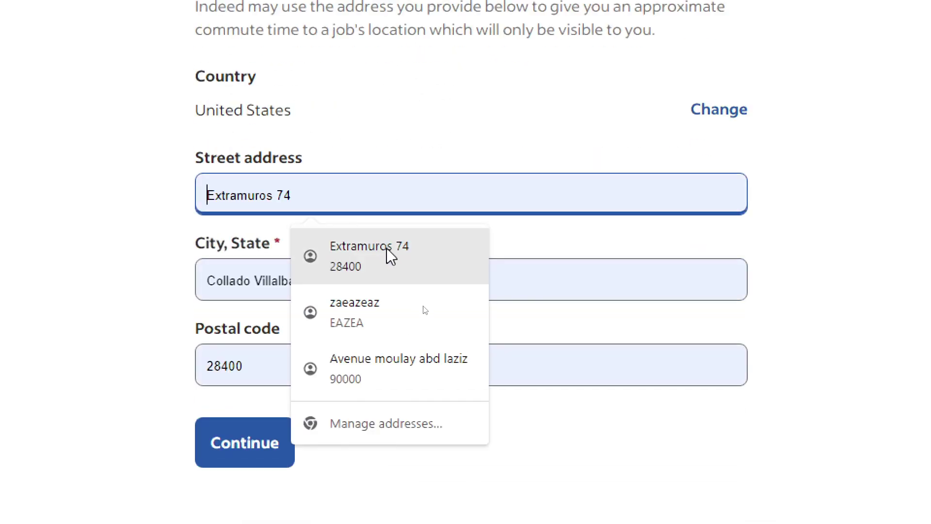
click(387, 257)
click(240, 439)
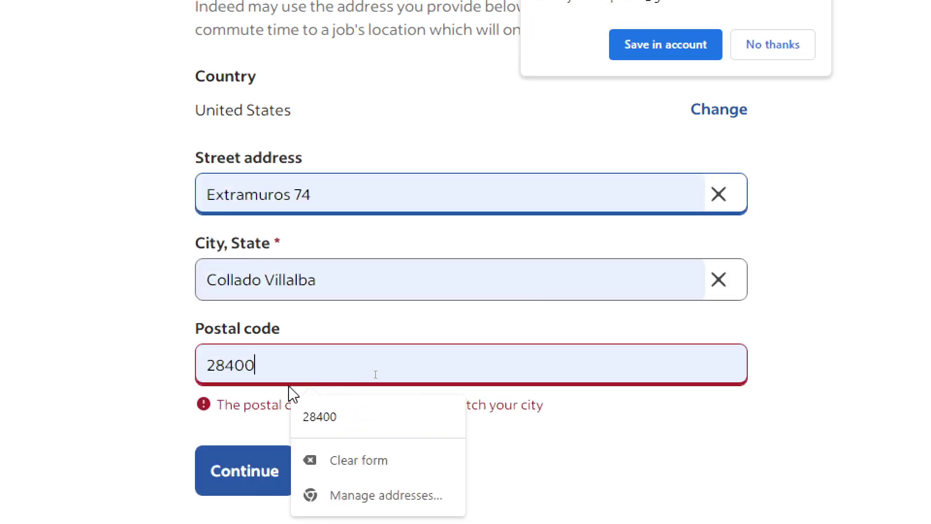
Step: Clear the street address, city/state and postal code fields
click(238, 374)
double_click(283, 356)
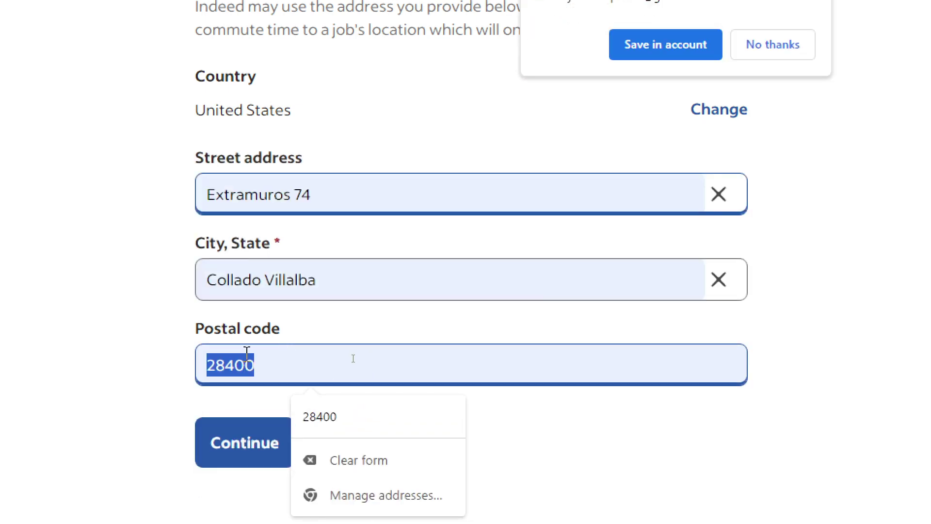
click(115, 313)
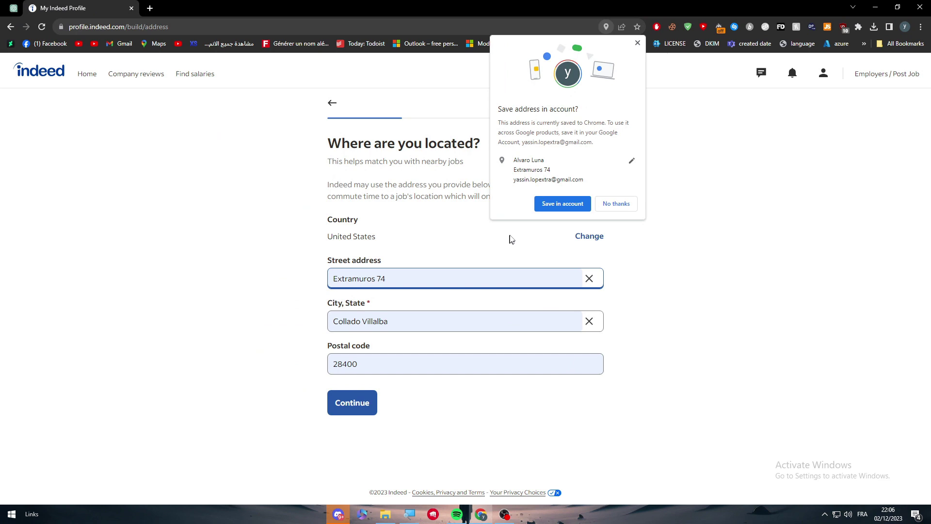
click(590, 278)
click(589, 321)
double_click(542, 378)
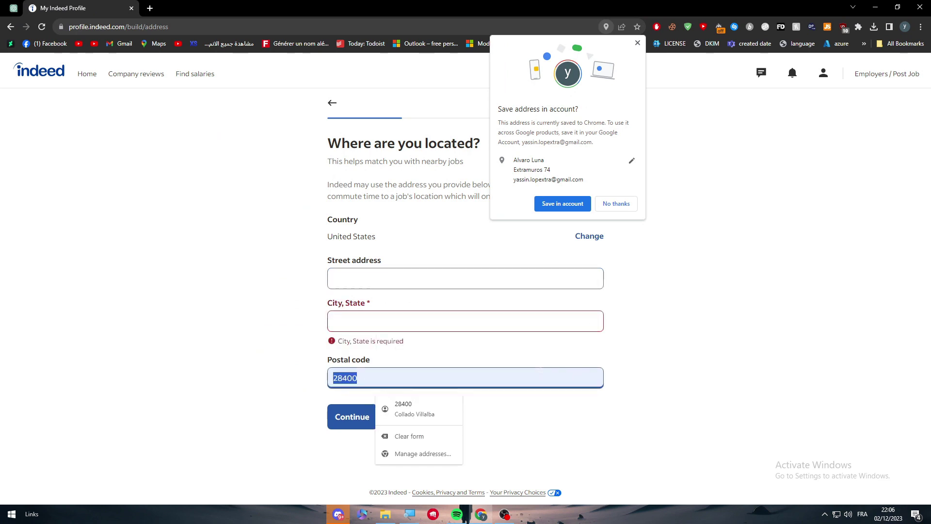
key(BackSpace)
click(638, 43)
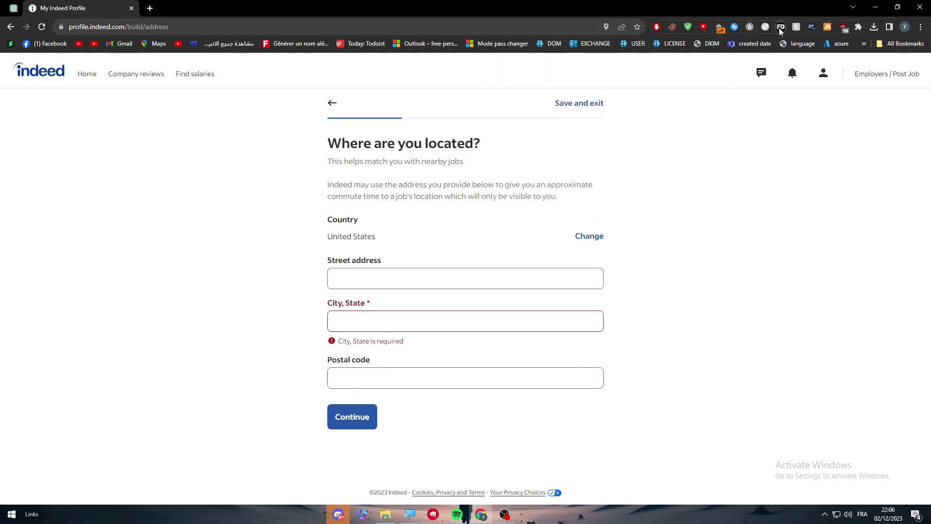
Step: Refill the location form with Fake Data generated values and submit it
key(alt+shift+f)
click(691, 313)
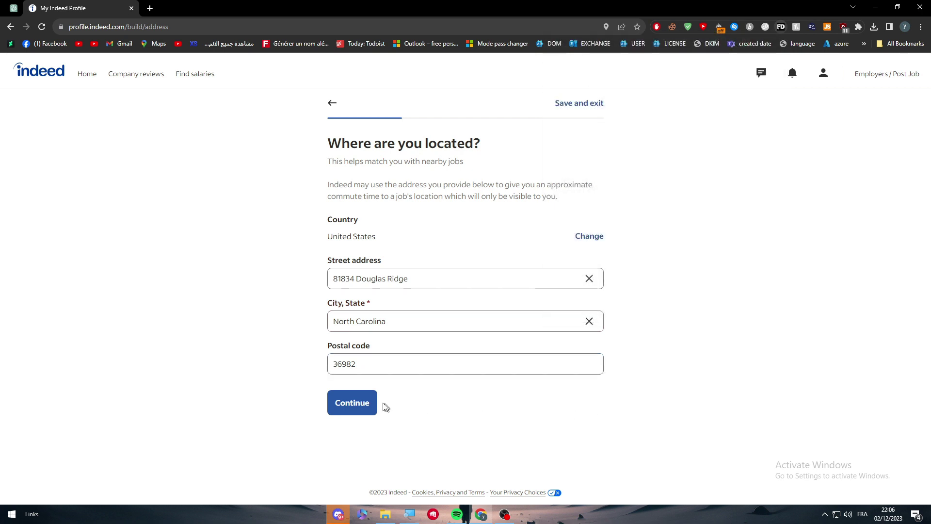
click(356, 403)
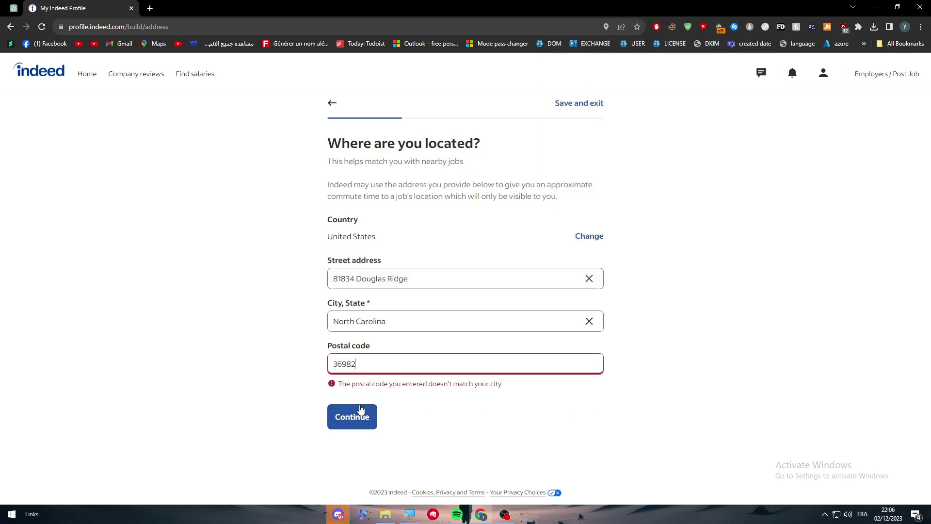
click(360, 412)
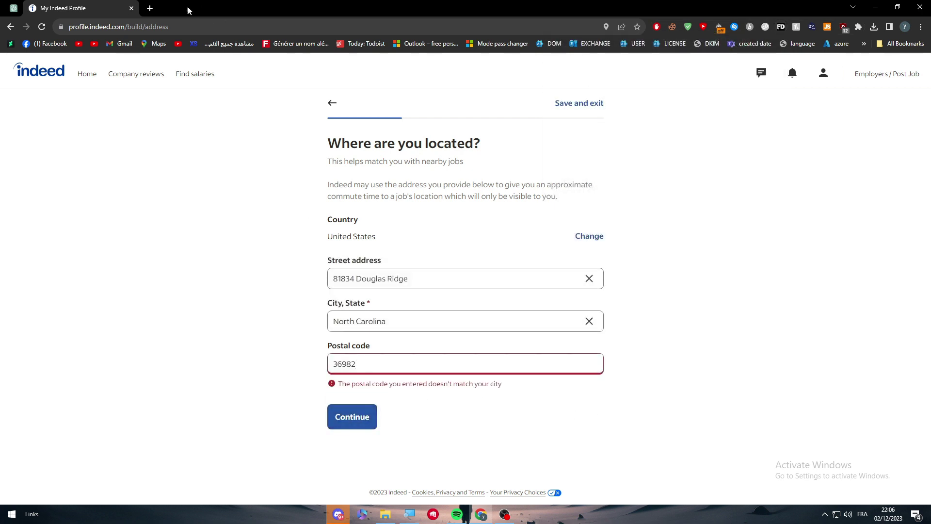
Step: Load fr.fakenamegenerator.com in a new tab and paste its street address into Indeed
click(150, 8)
text(fr.fakenamegenerator.com)
key(Return)
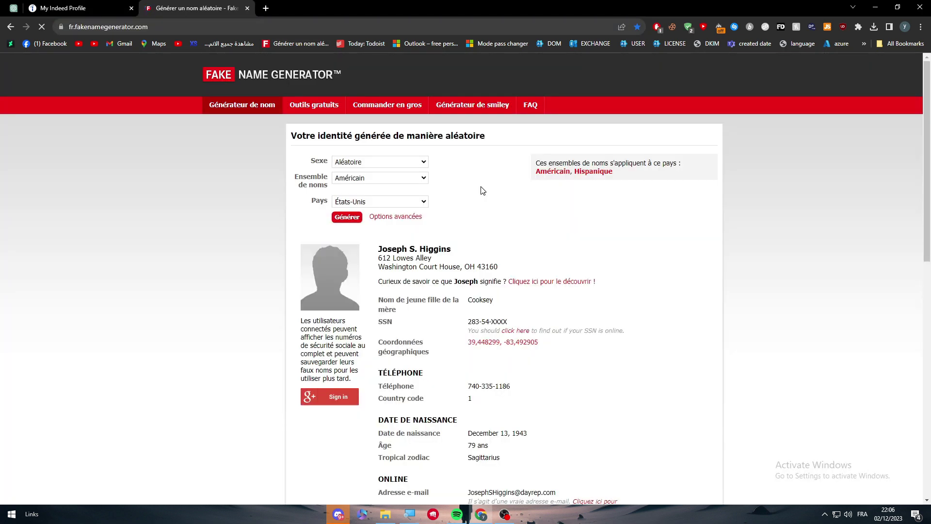
triple_click(422, 257)
double_click(397, 266)
triple_click(405, 257)
key(ctrl+c)
click(101, 4)
key(shift+Tab)
key(shift+Tab)
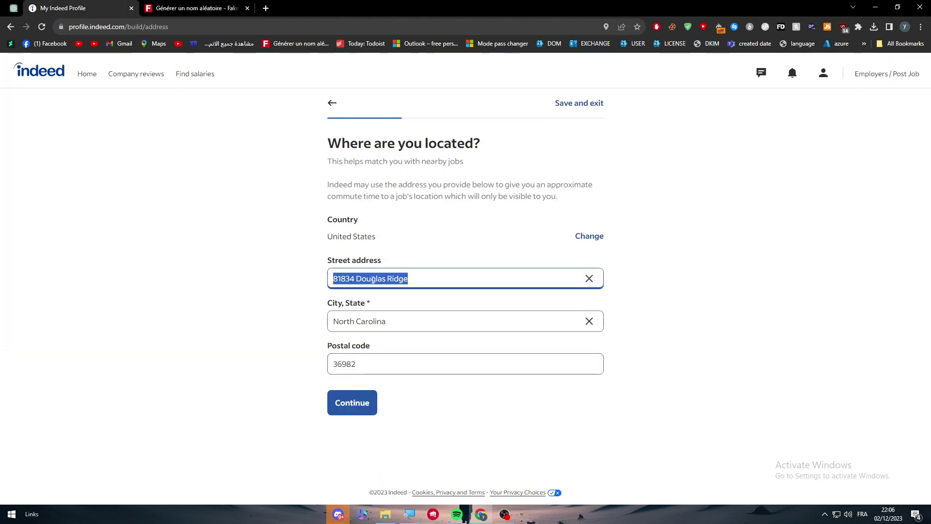
key(ctrl+v)
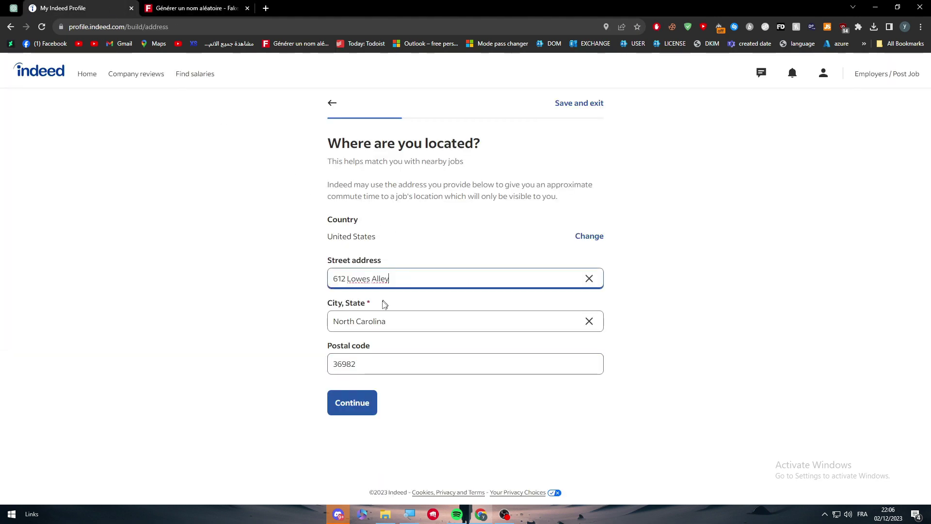
Step: Paste the generated city, Washington Court House, into the city and state field
click(204, 7)
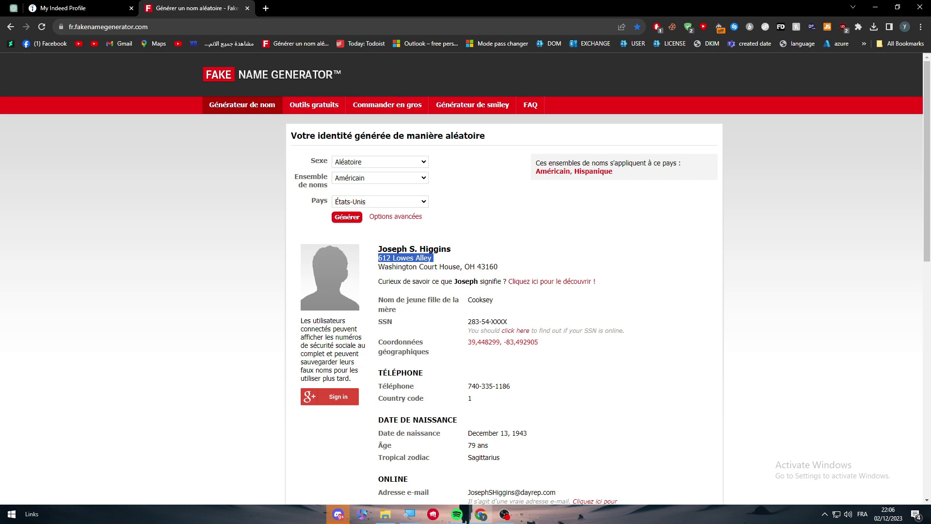
click(464, 264)
drag(459, 266, 379, 266)
key(ctrl+c)
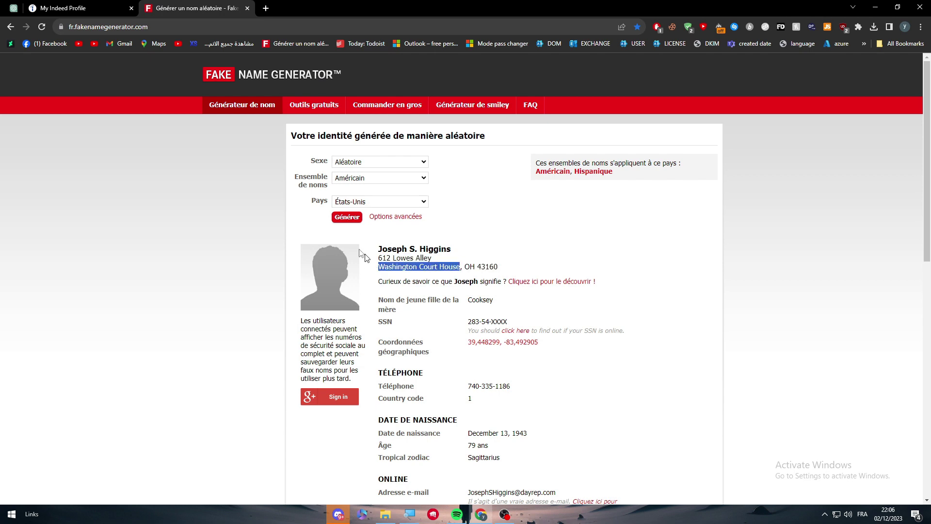
click(118, 8)
key(Tab)
key(ctrl+v)
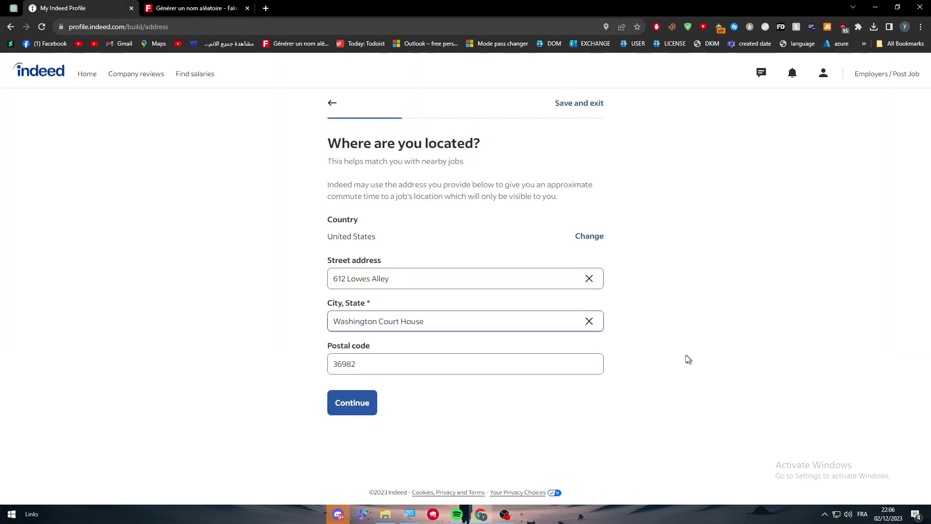
Step: Paste the generated postal code 43160 and submit the location
click(194, 9)
click(498, 258)
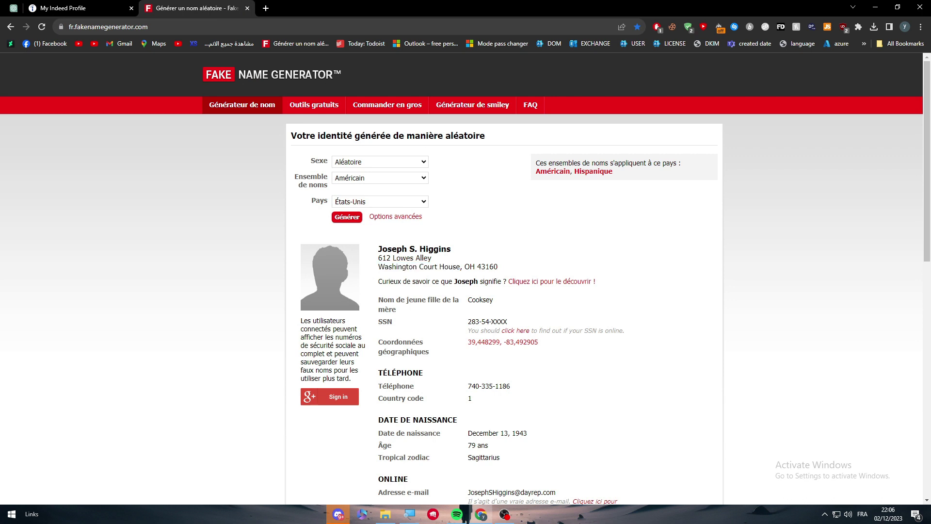
double_click(487, 266)
key(ctrl+c)
click(118, 8)
key(Tab)
key(ctrl+v)
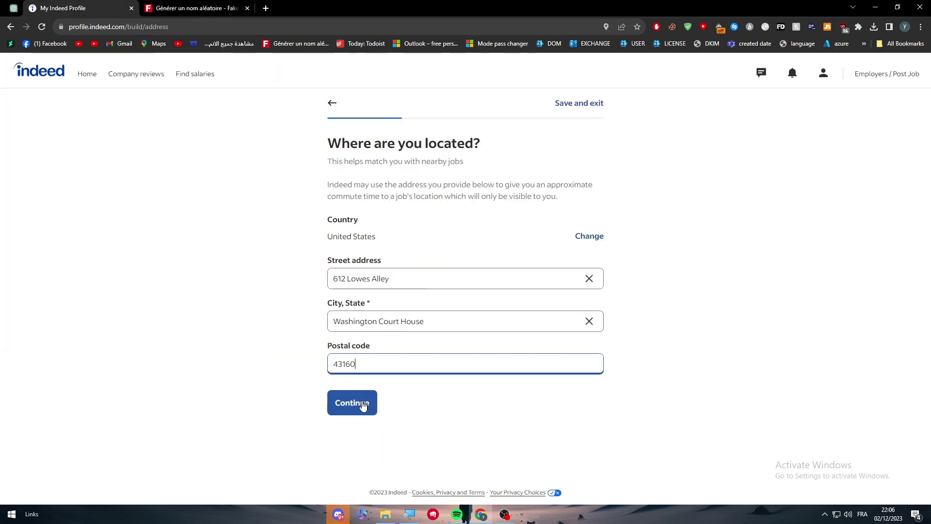
click(363, 406)
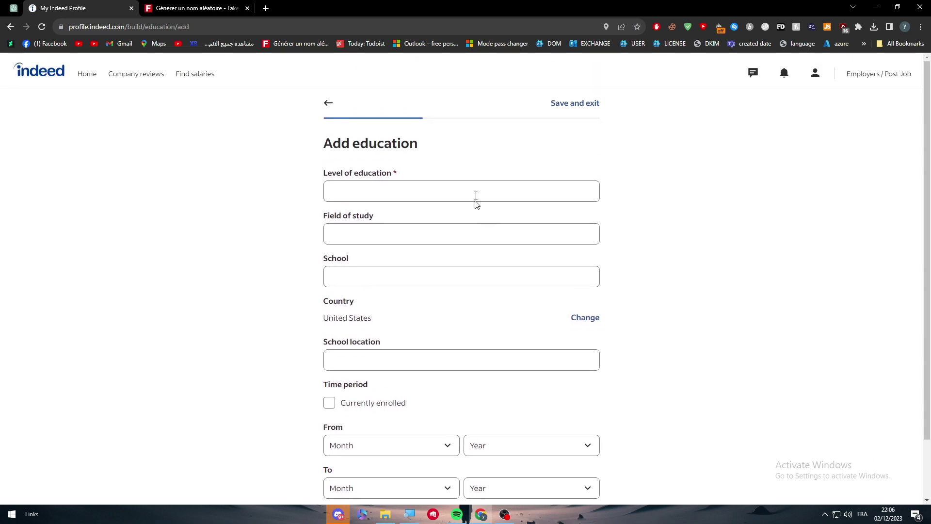
Step: Fill the education form with Fake Data generated values
click(434, 190)
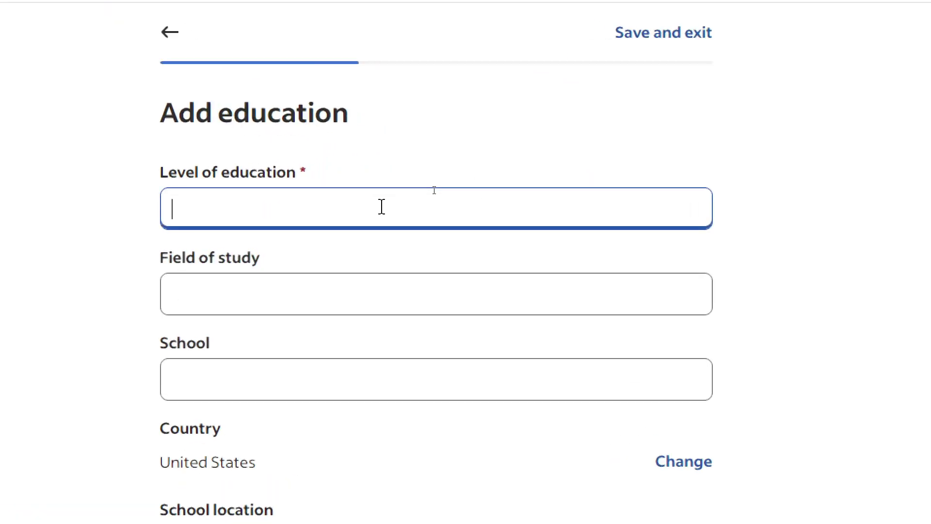
text(azeazeaz)
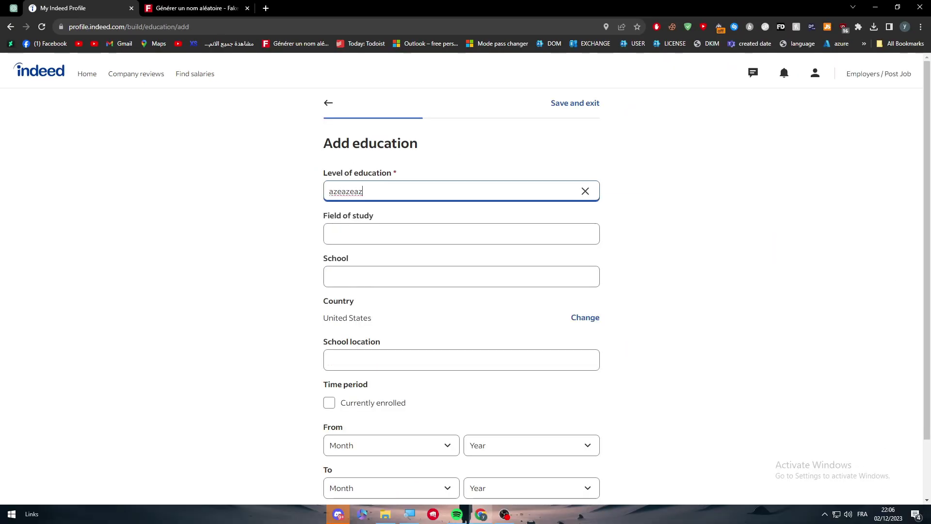
double_click(471, 195)
key(BackSpace)
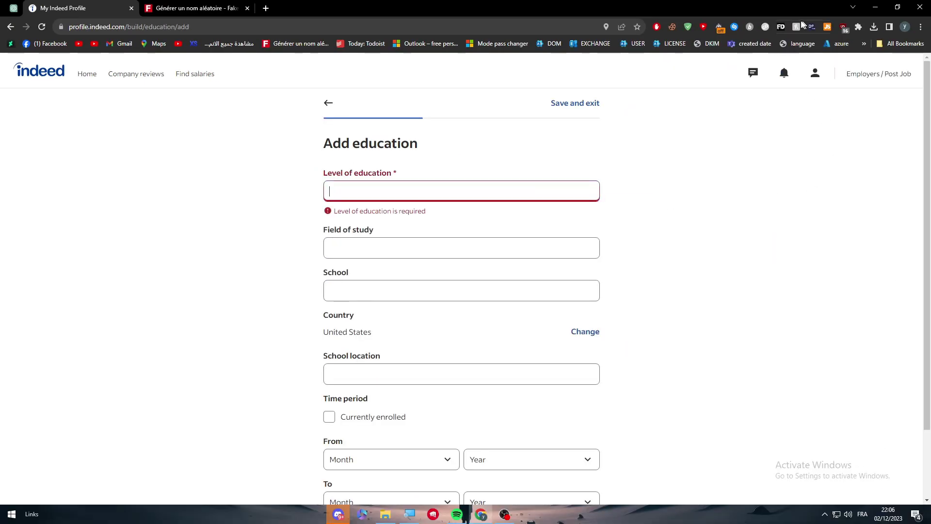
click(780, 27)
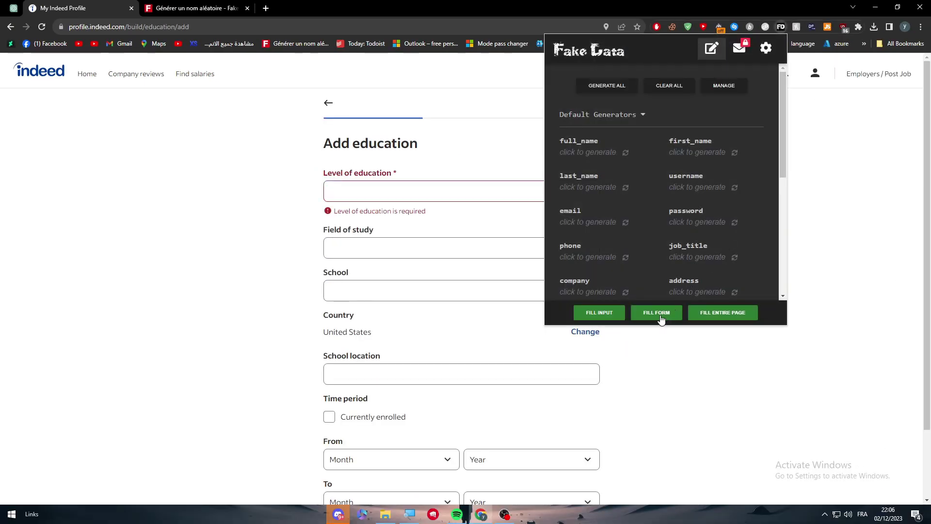
click(714, 317)
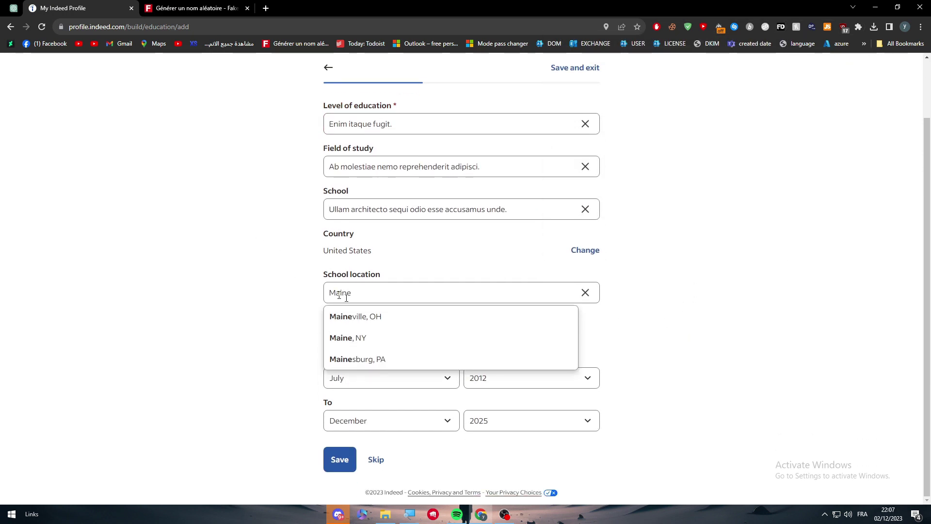
Step: Set the school location to Maine, NY and the end year to 2021, then save
click(401, 339)
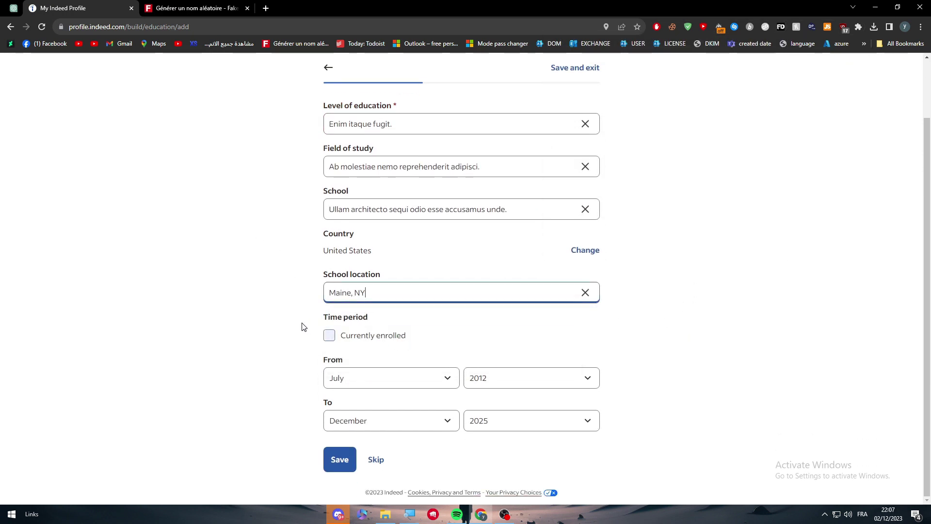
click(330, 335)
click(329, 336)
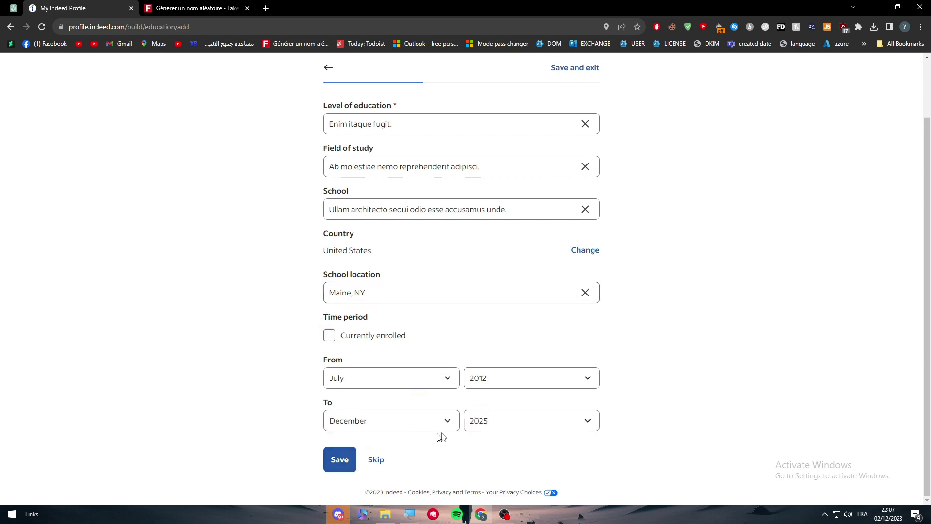
click(503, 427)
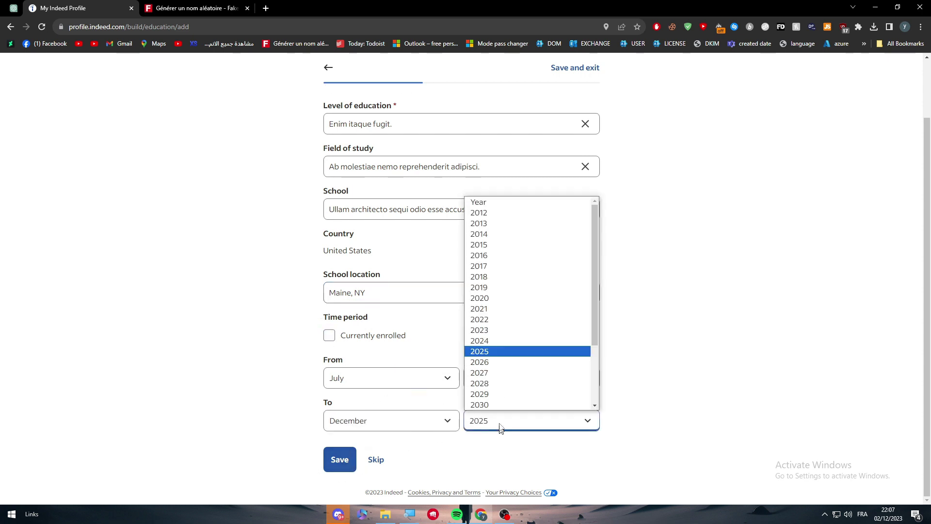
click(509, 309)
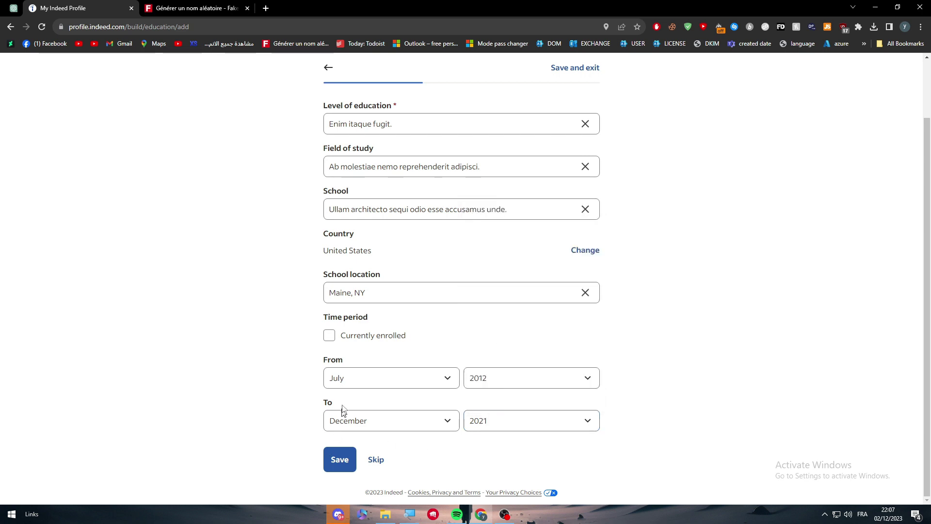
click(339, 458)
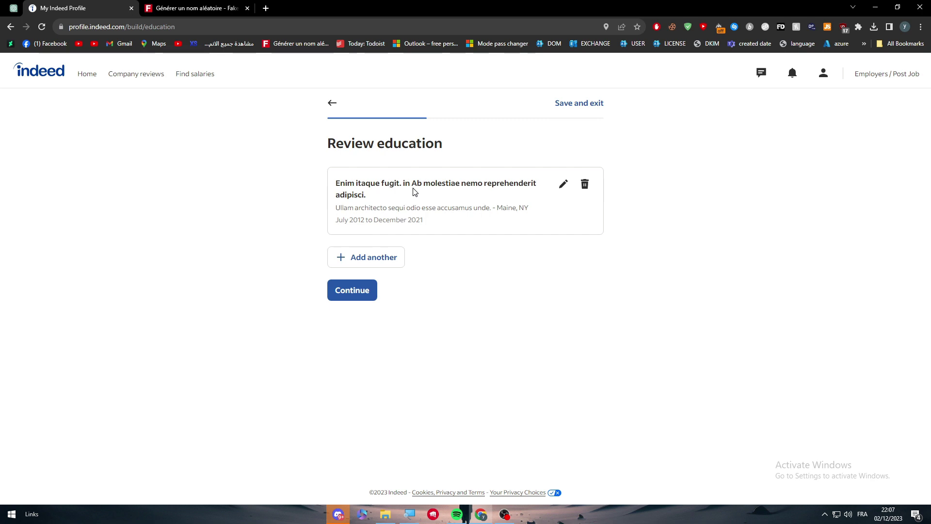
Step: Fake-fill and save a District Marketing Analyst job in New York, NY as work experience
click(358, 295)
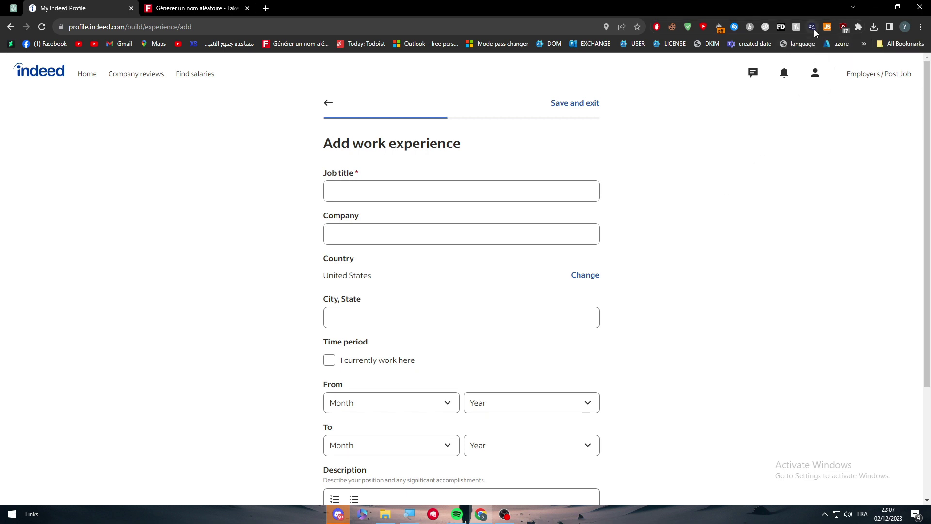
click(780, 27)
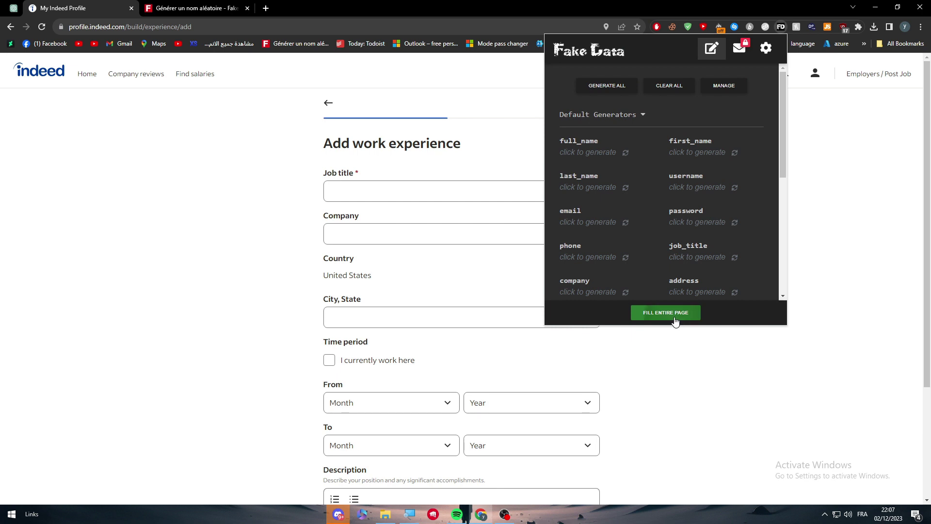
click(666, 313)
click(657, 370)
scroll(645, 367, down, 3)
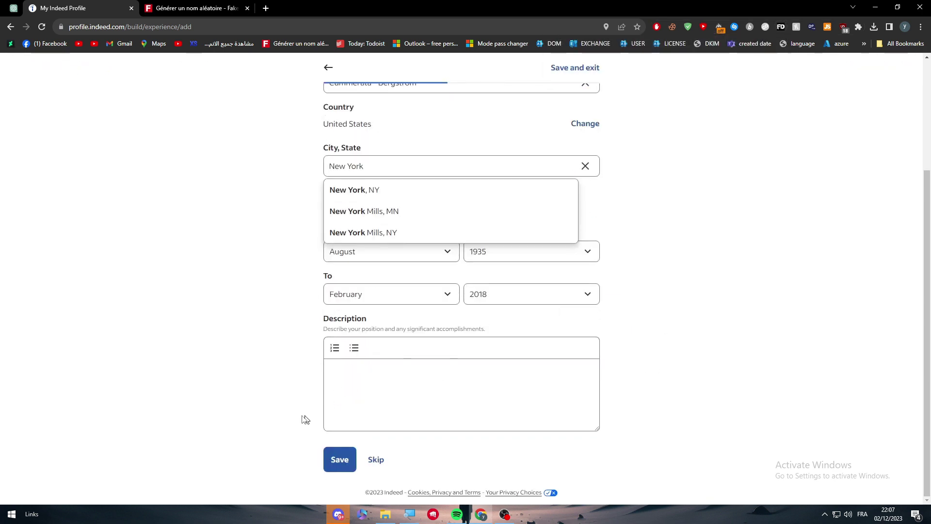
click(339, 463)
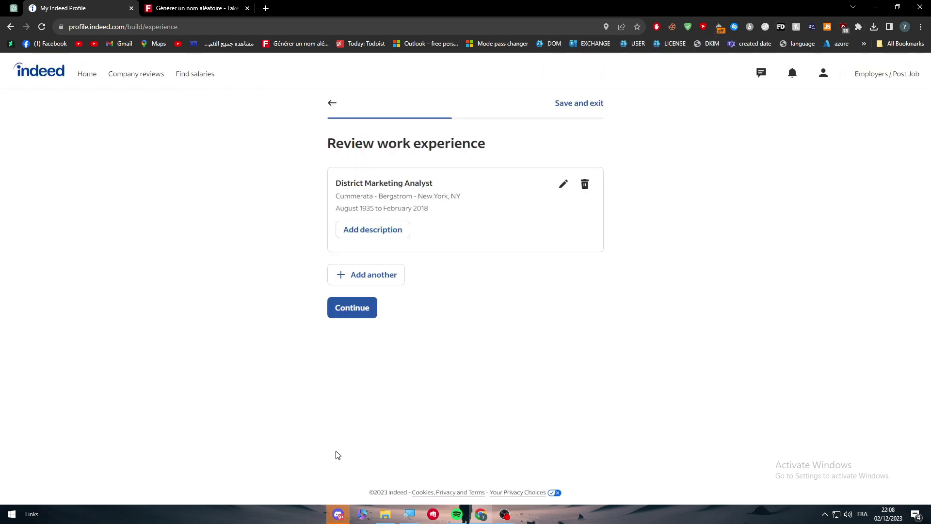
click(373, 314)
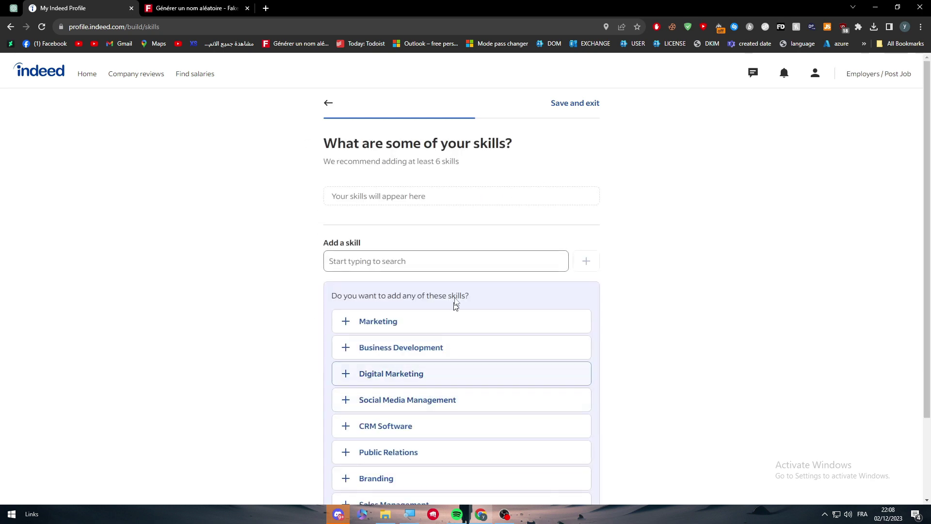
Step: Add the skills Business Development, Social Media Management, Account Management and Branding
scroll(676, 357, down, 2)
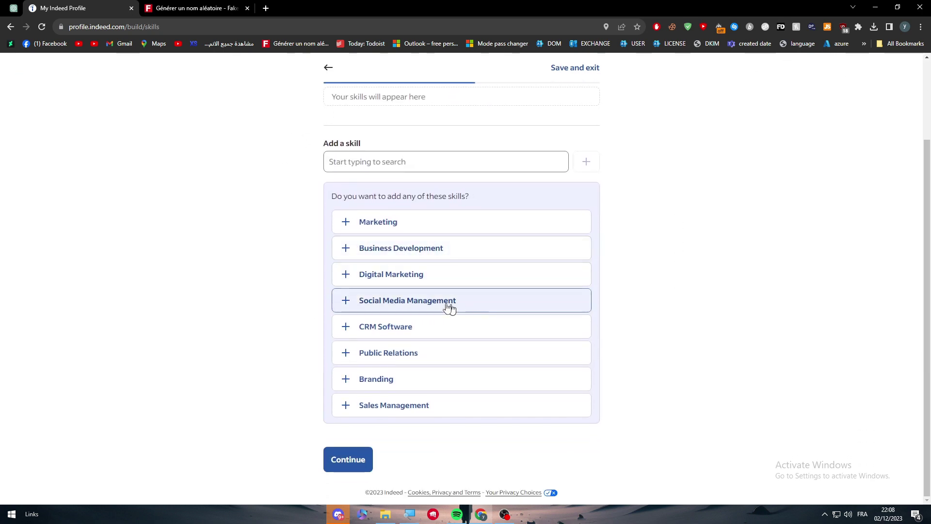
click(347, 248)
click(355, 330)
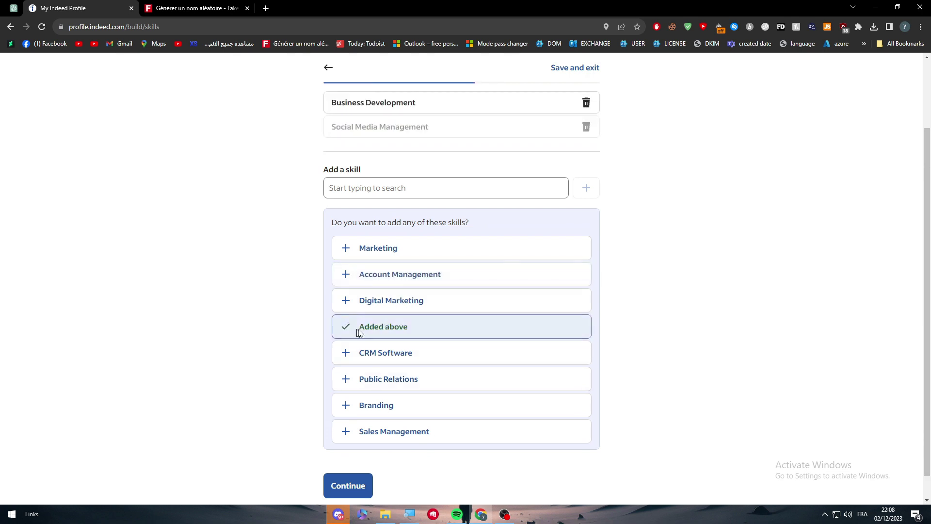
click(375, 276)
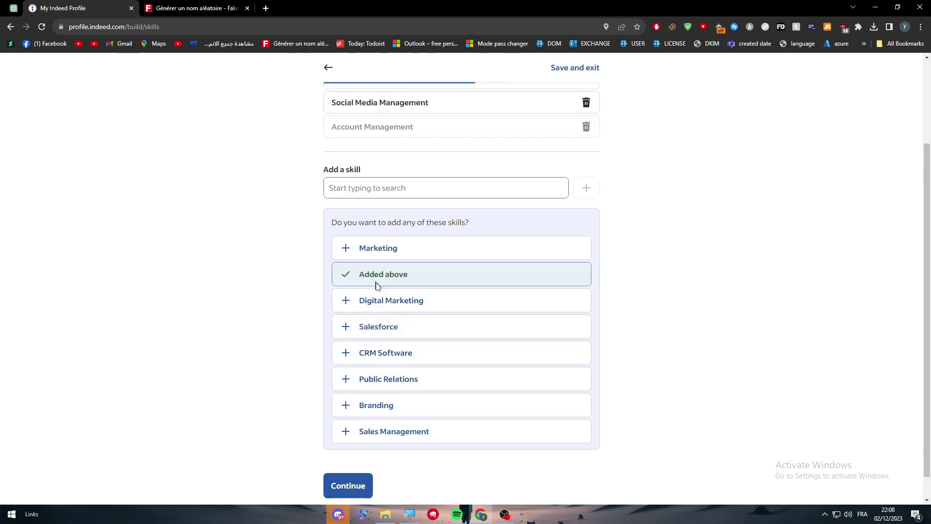
click(409, 411)
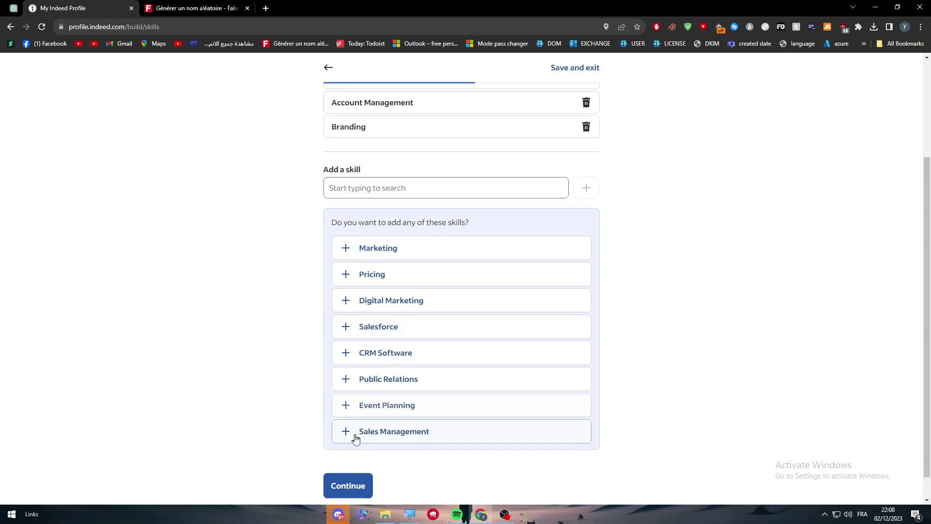
scroll(370, 409, up, 3)
scroll(377, 463, down, 3)
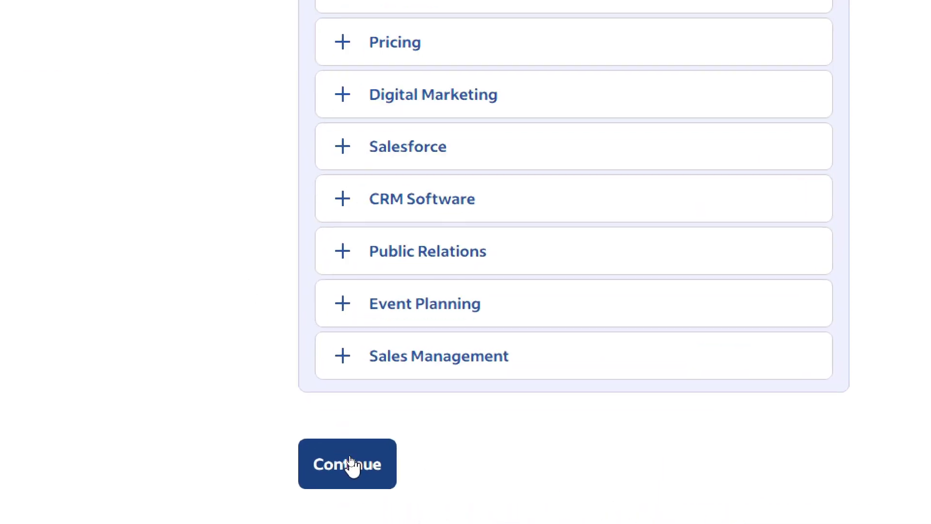
click(350, 460)
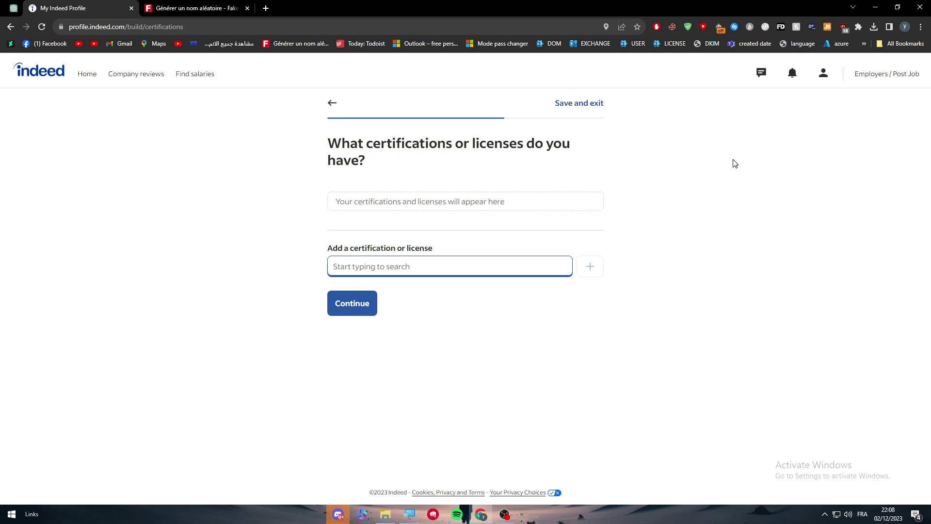
Step: Add the CAC, ABV and CEH certifications and go to the resume preview
text(c)
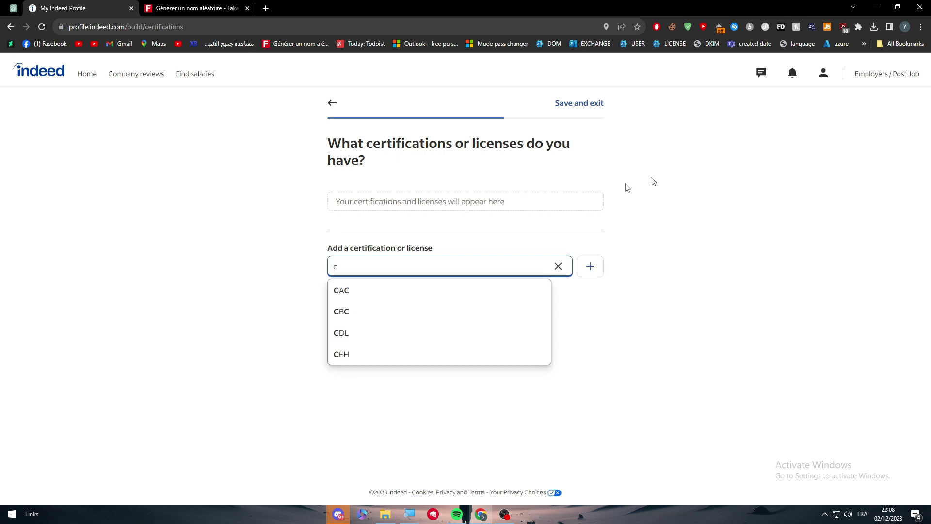
click(374, 292)
text(a)
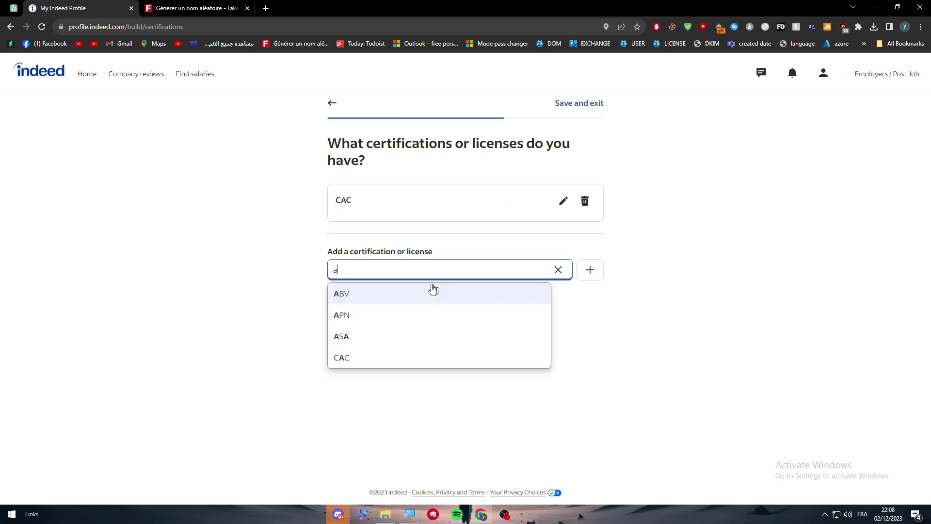
click(401, 300)
text(c)
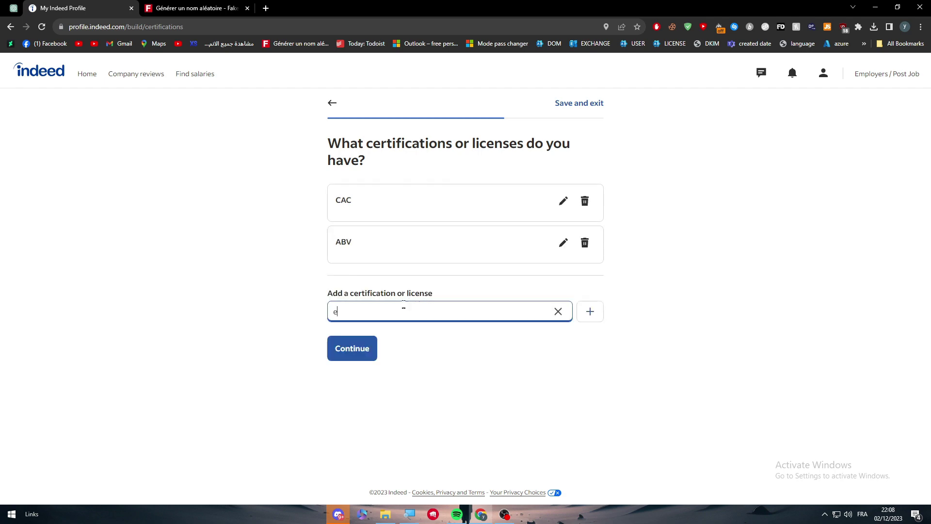
click(377, 334)
click(360, 381)
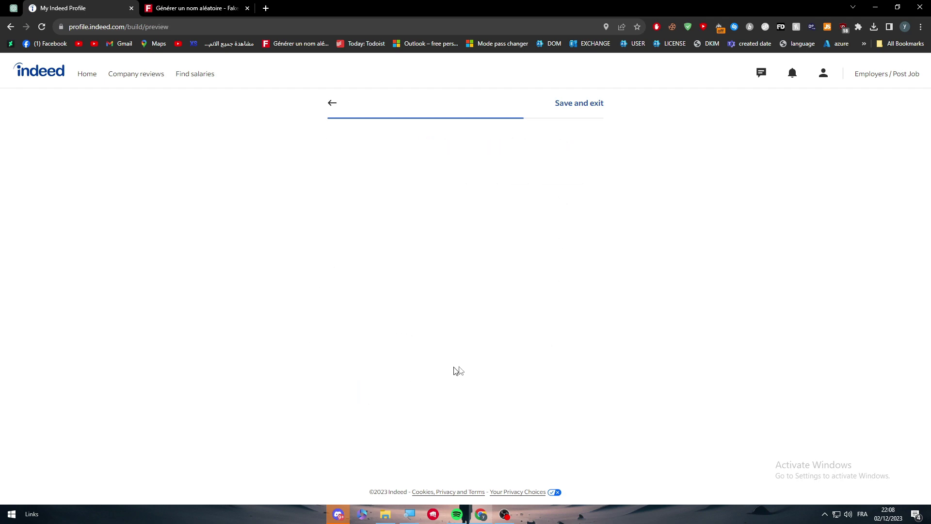
scroll(464, 185, down, 12)
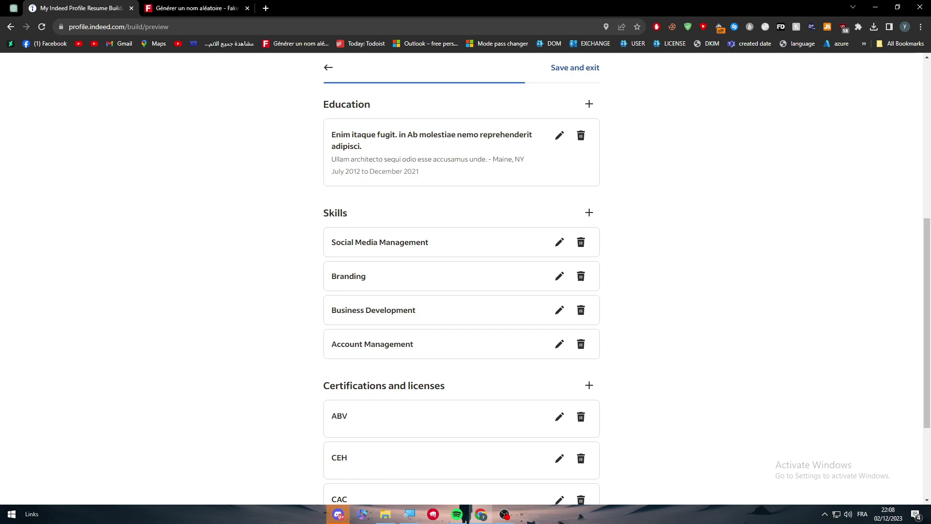
Step: Keep the resume searchable, save a minimum pay of 200000 per year, and finish
click(359, 452)
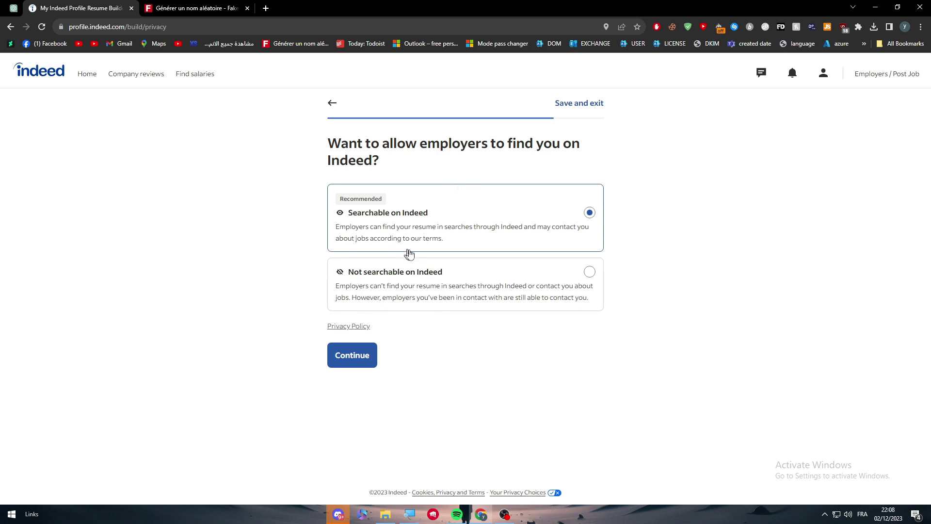
click(351, 354)
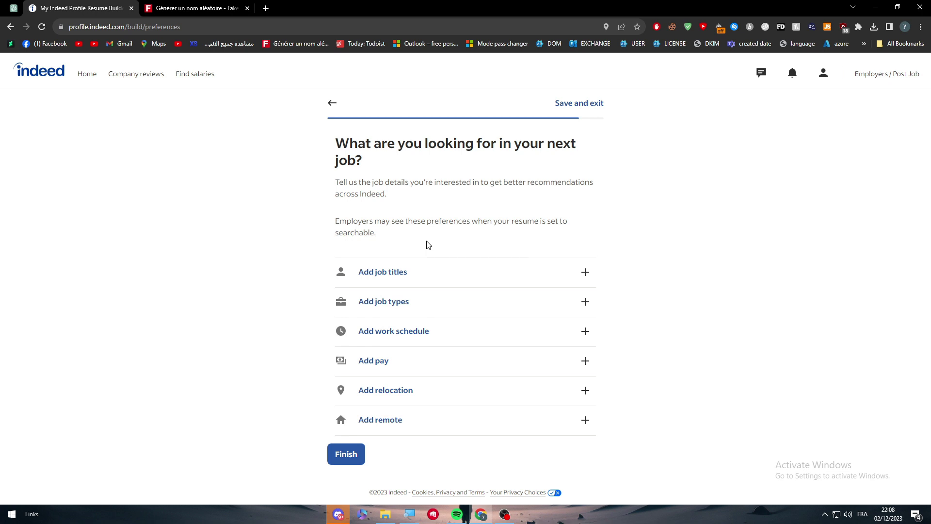
click(584, 361)
click(408, 306)
click(500, 308)
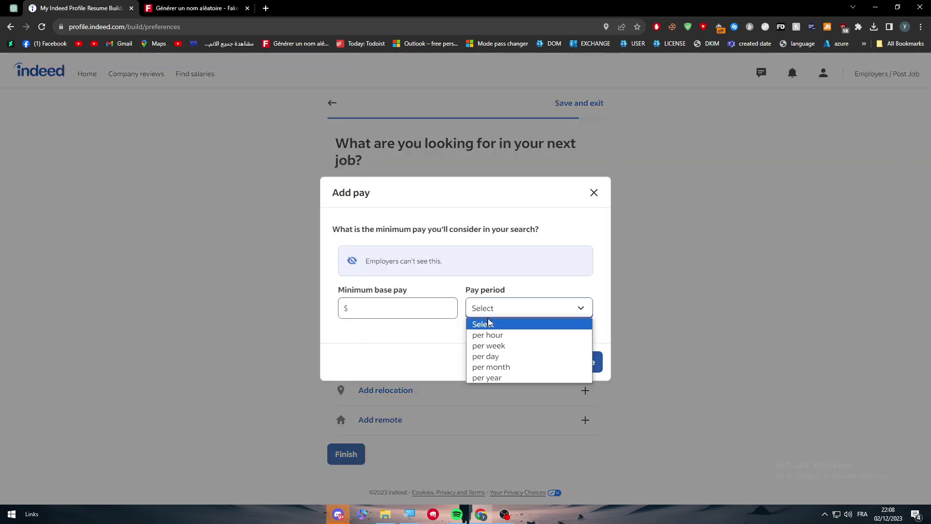
click(490, 377)
text(200000)
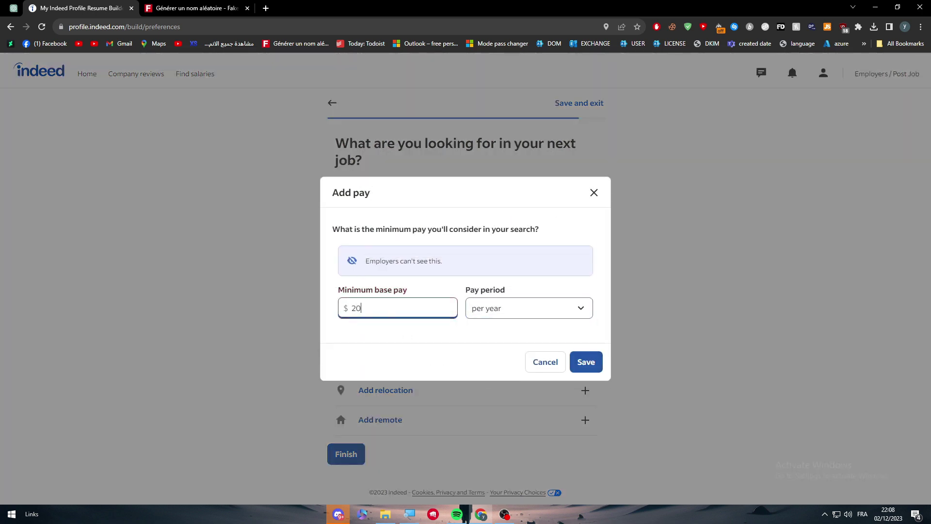
click(589, 362)
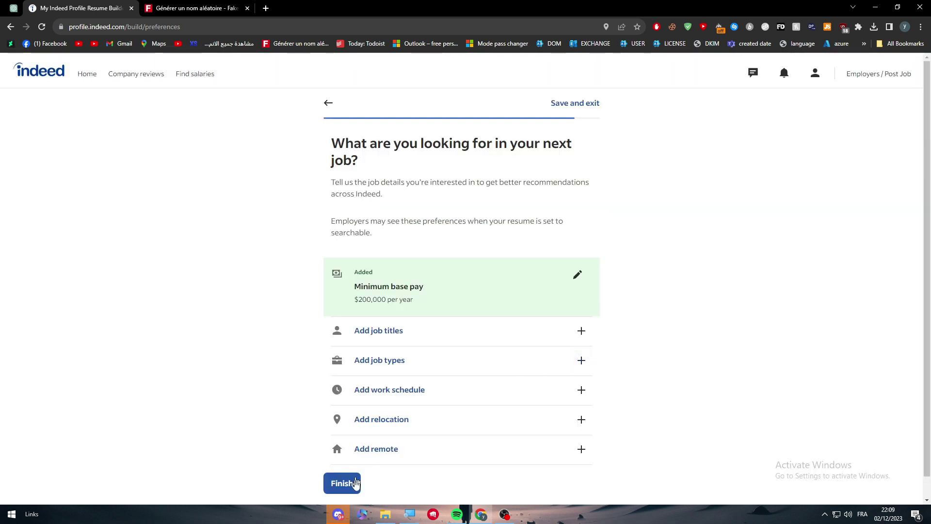
click(354, 483)
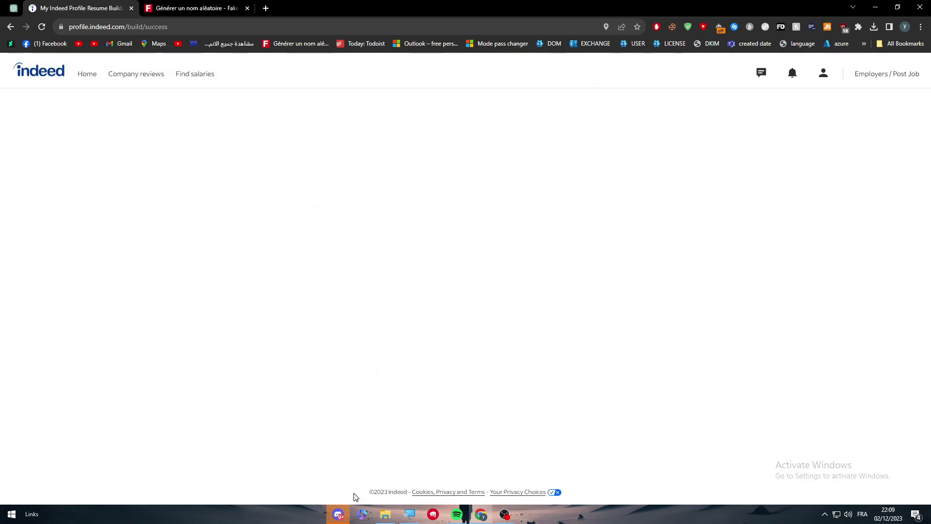
Step: Go on to the profile and open the finished Indeed Resume
drag(346, 190, 593, 210)
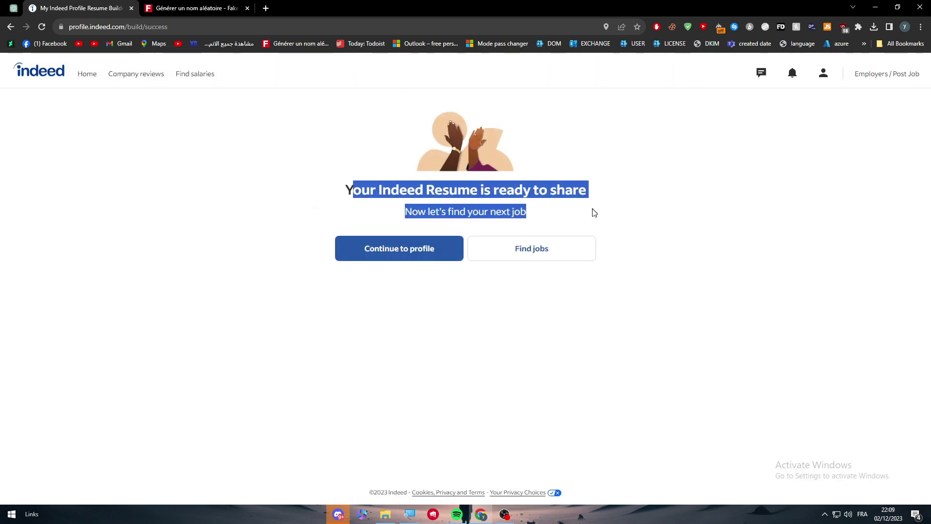
click(593, 210)
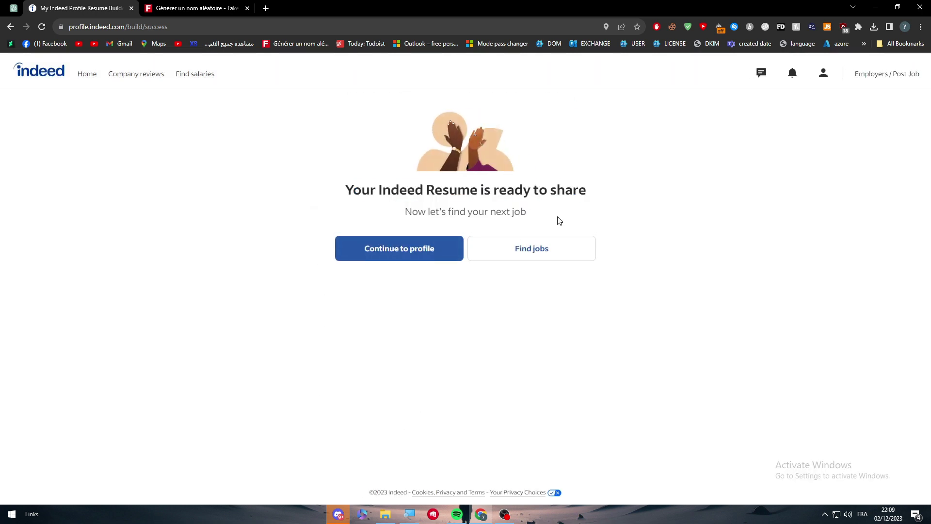
click(416, 253)
click(410, 264)
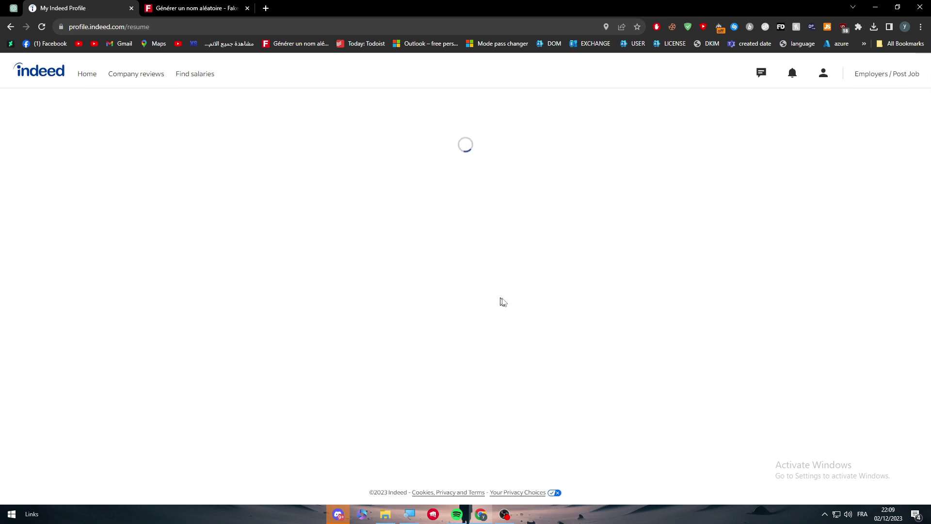
scroll(559, 275, down, 9)
scroll(528, 217, up, 9)
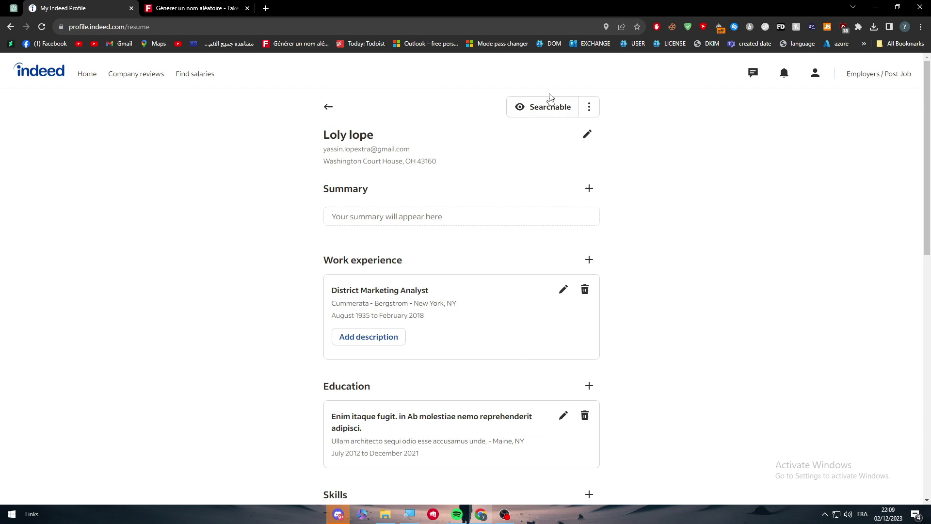
Step: Save the resume's privacy settings as searchable and review the resume
click(547, 113)
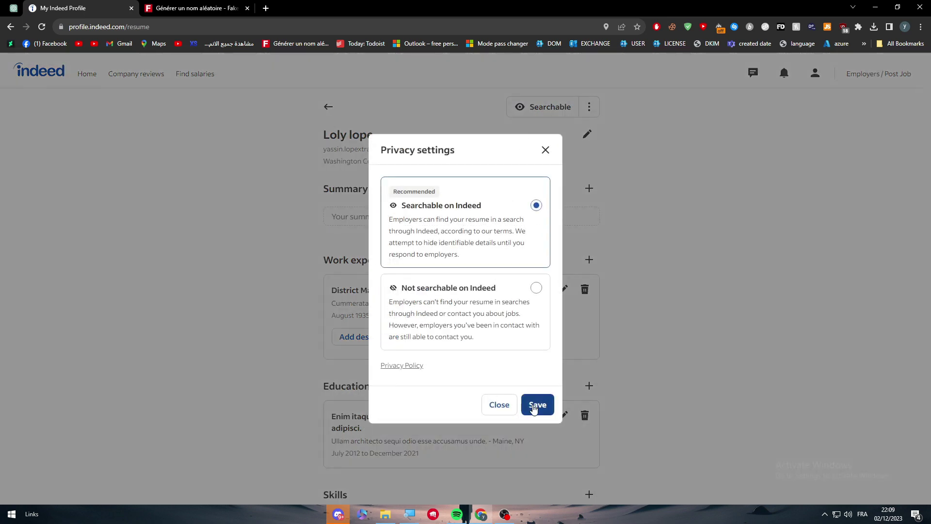
click(537, 405)
scroll(503, 129, down, 11)
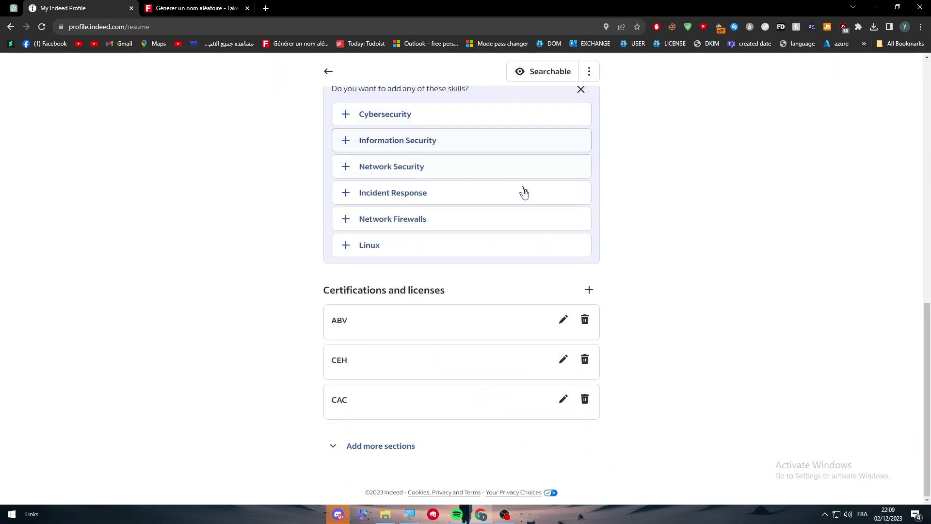
scroll(535, 281, up, 10)
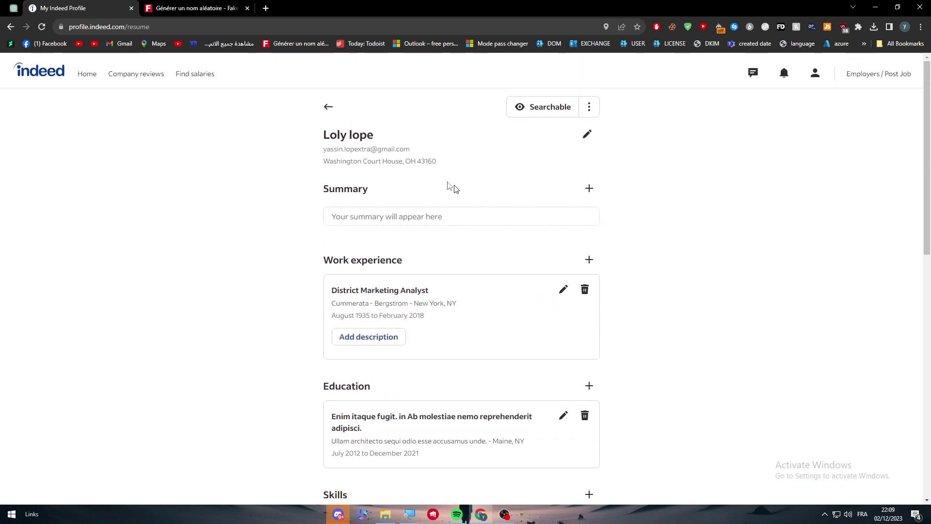
Step: Return via the profile to the Indeed home page and open the account menu
click(328, 107)
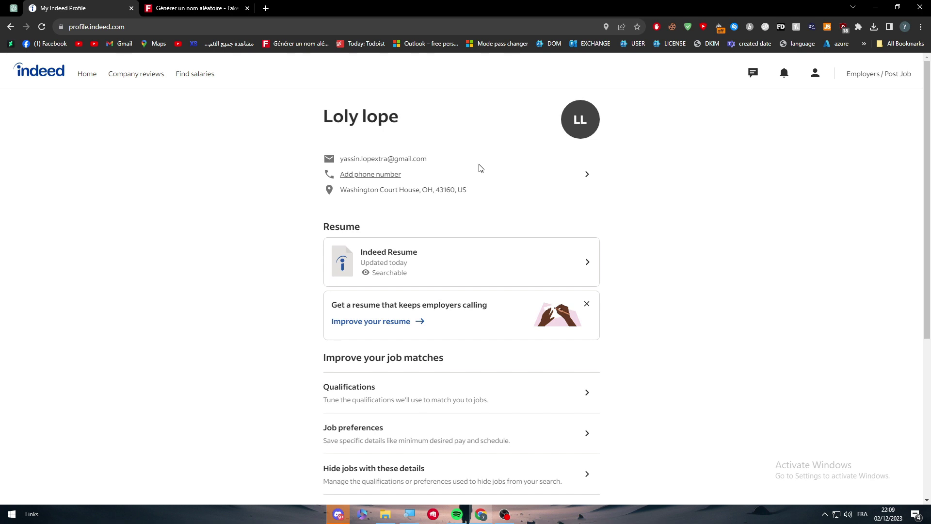
click(27, 81)
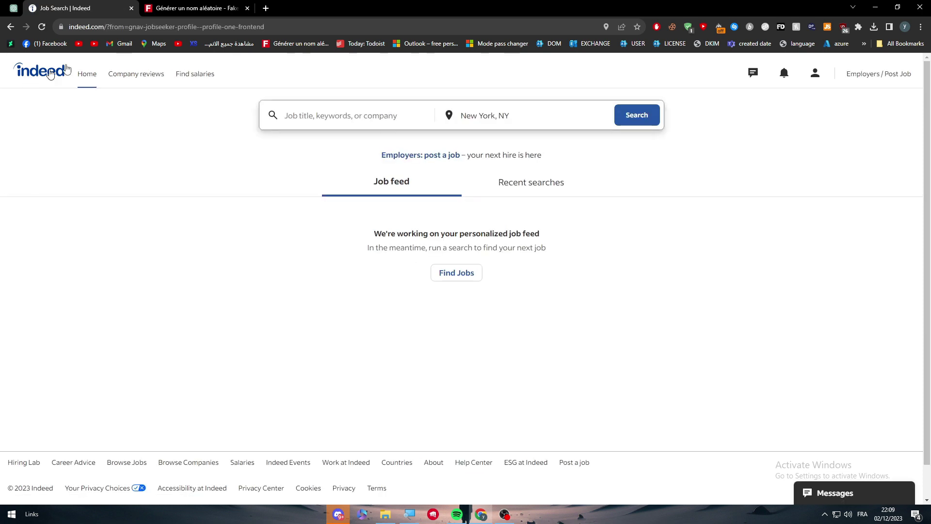
click(819, 76)
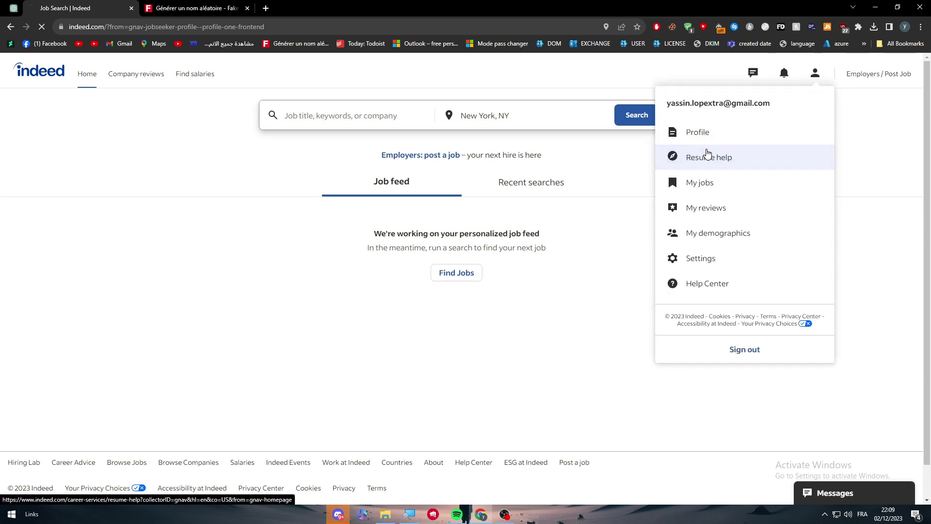
Step: Open Resume help and review the $35, $55 and $155 resume service plans and FAQ
click(707, 154)
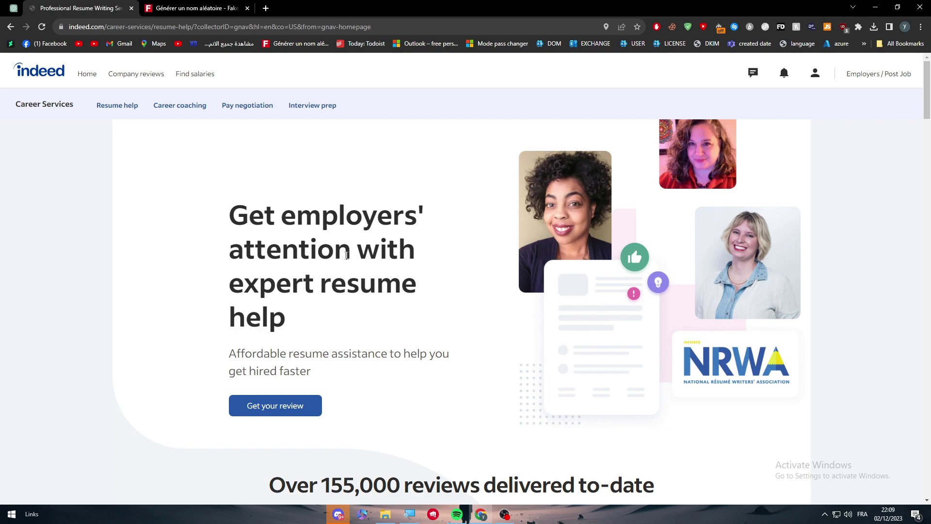
scroll(97, 125, down, 5)
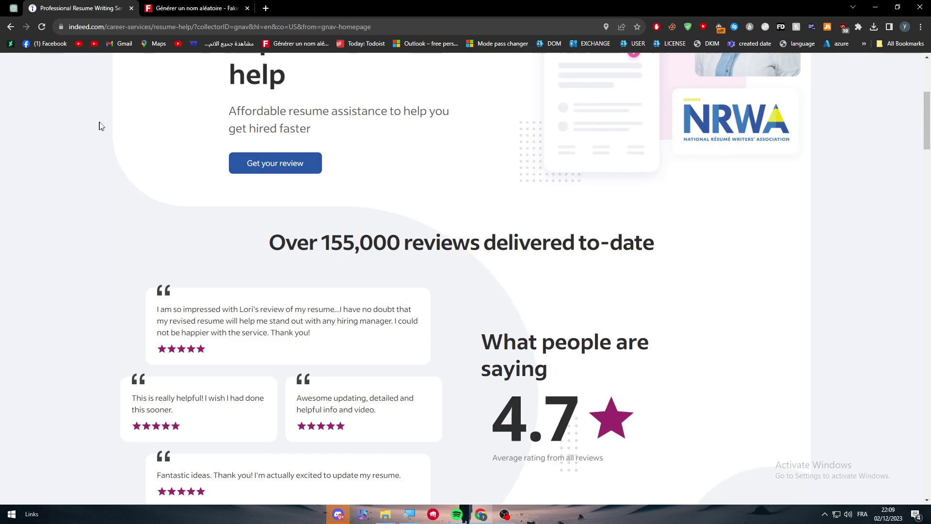
scroll(548, 246, down, 6)
scroll(546, 245, down, 8)
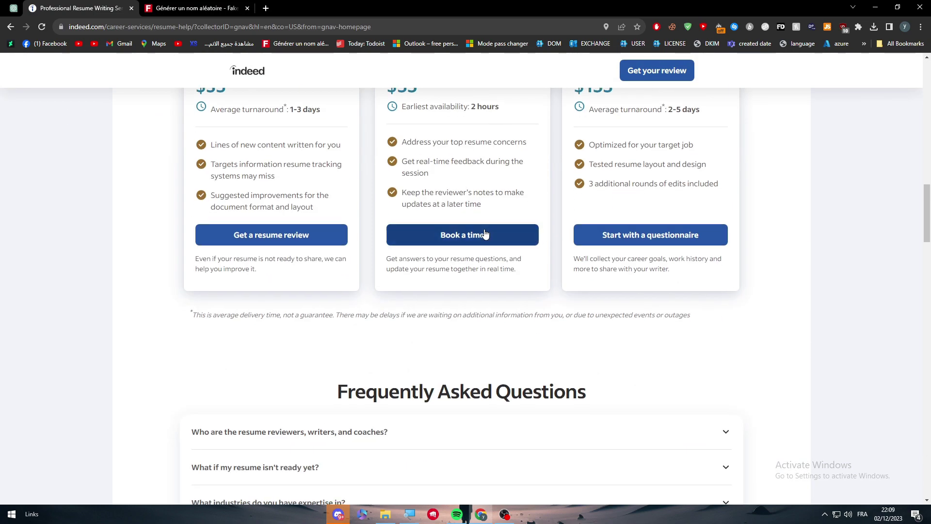
scroll(460, 228, up, 3)
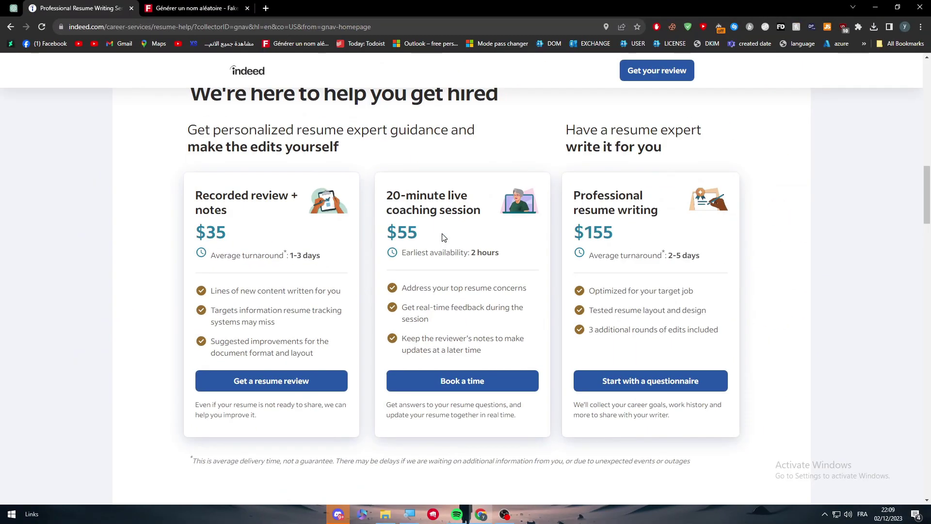
scroll(537, 231, up, 2)
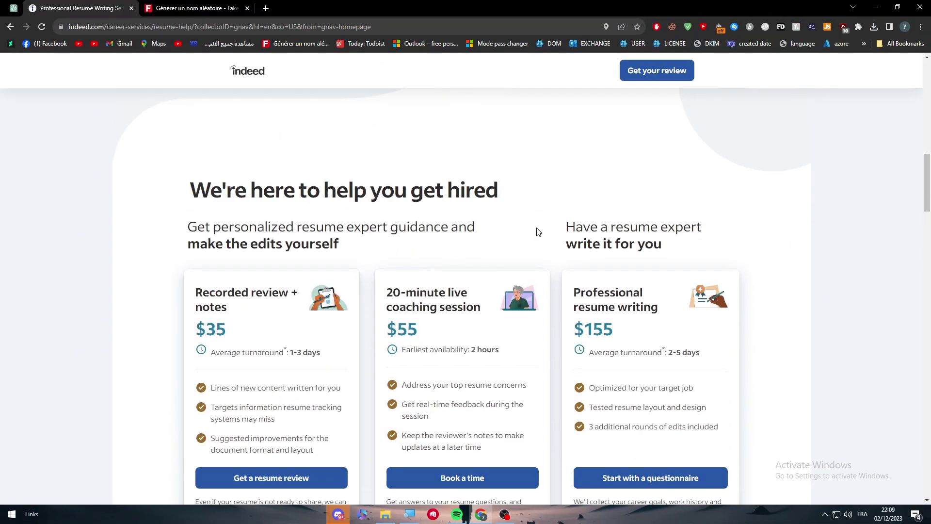
scroll(603, 225, down, 5)
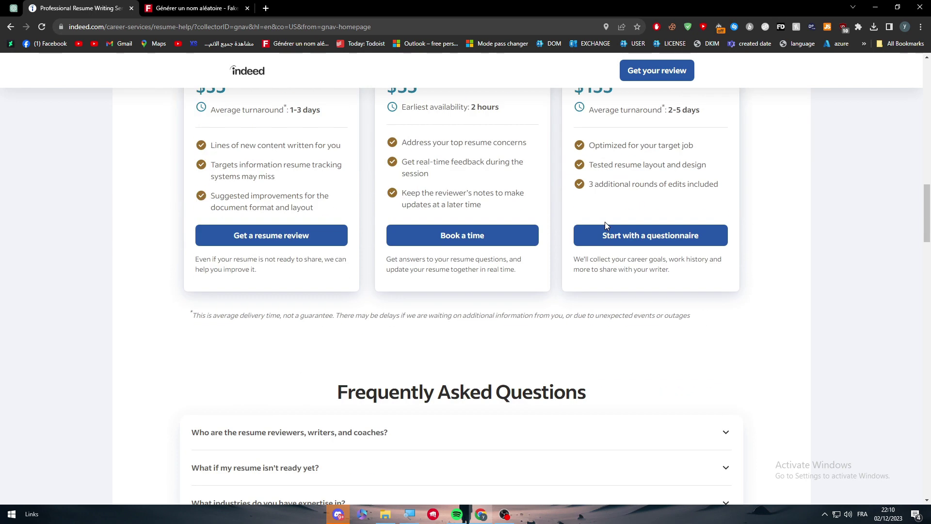
scroll(615, 222, down, 6)
scroll(616, 223, up, 8)
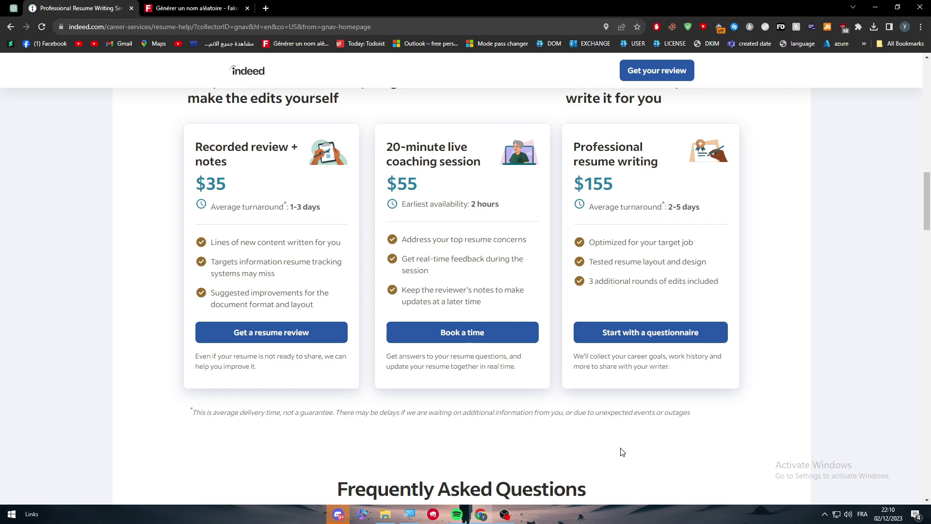
scroll(669, 426, up, 15)
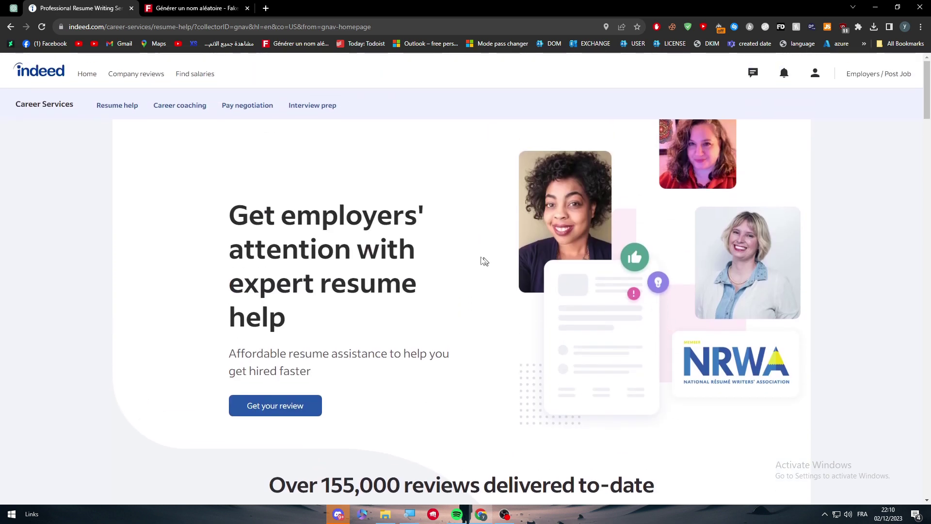
Step: From the profile page, delete the built Indeed Resume and confirm the deletion
click(812, 73)
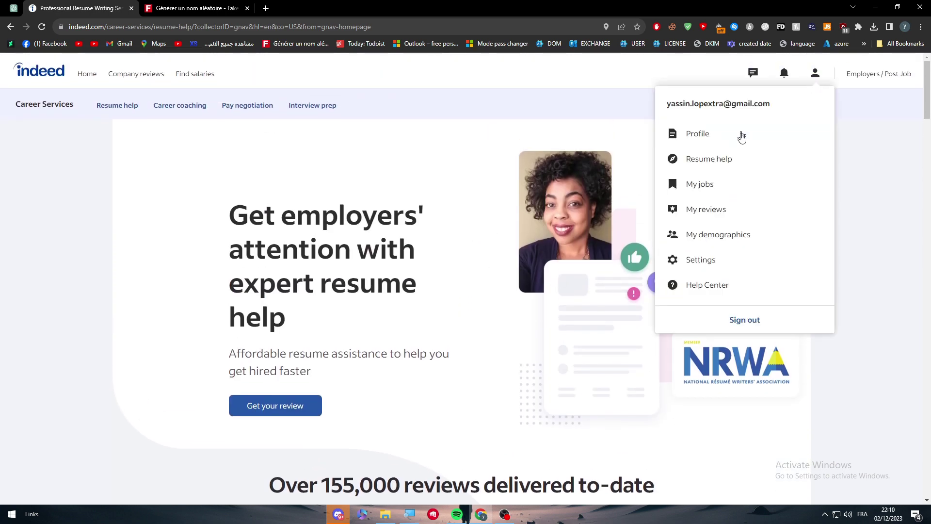
click(717, 137)
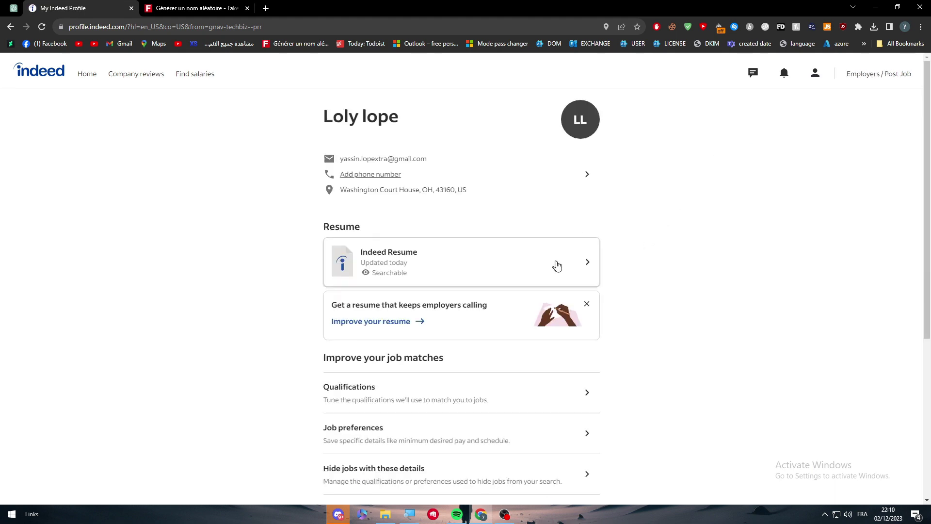
click(588, 261)
scroll(607, 97, down, 4)
click(589, 71)
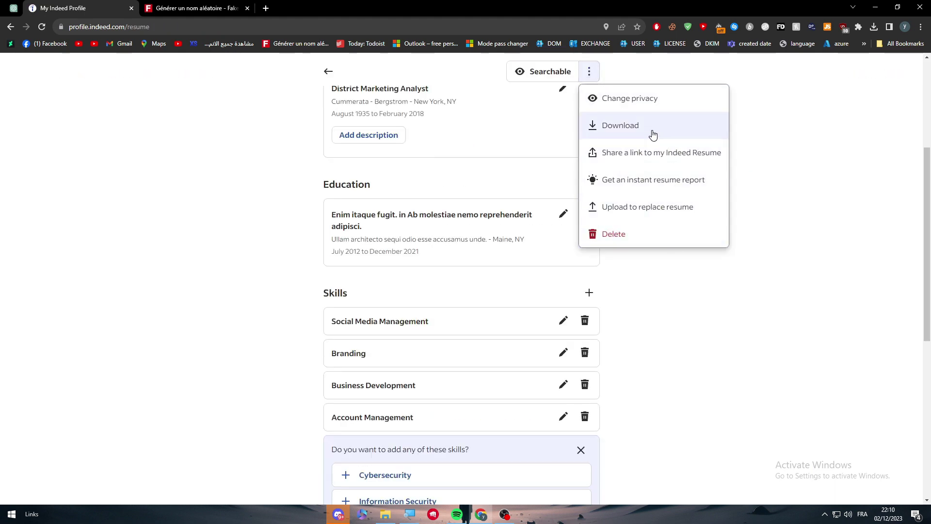
click(556, 330)
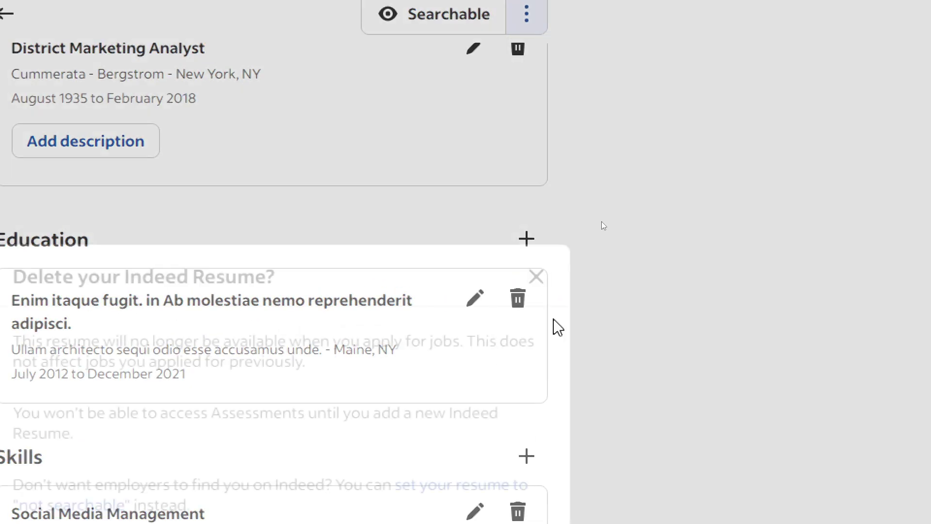
click(513, 505)
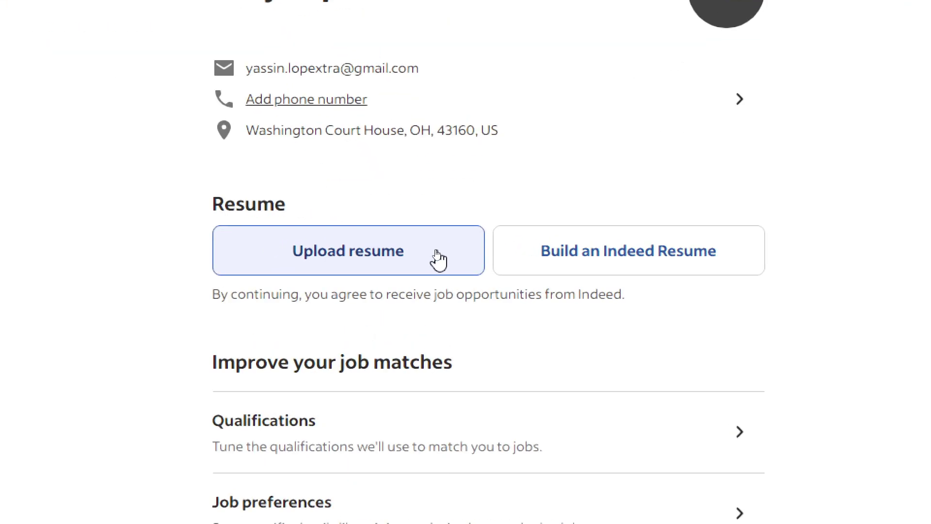
Step: Upload the PDF resume from Downloads and make it not searchable on Indeed
click(437, 258)
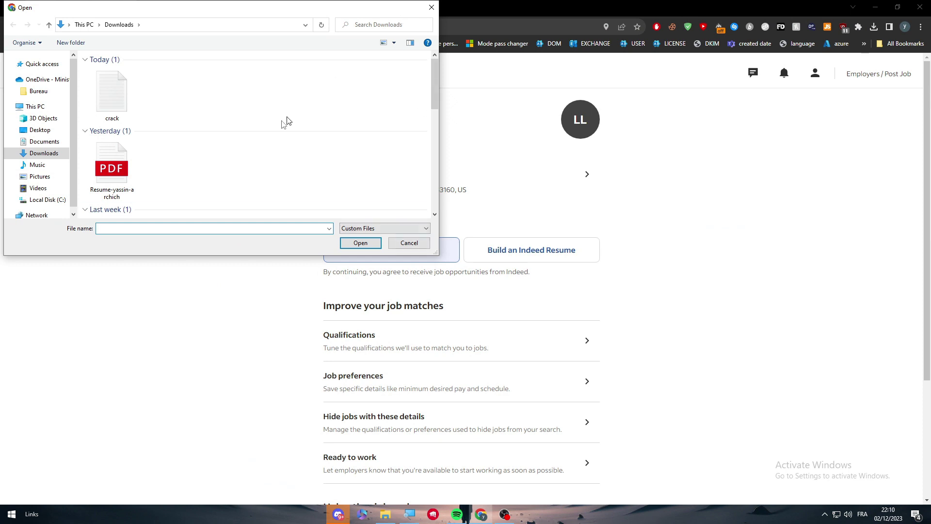
double_click(114, 168)
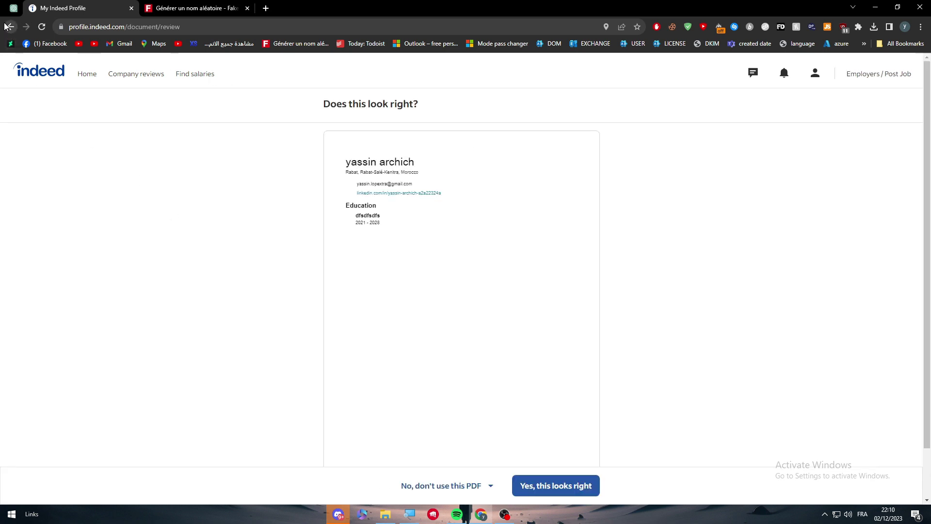
click(7, 27)
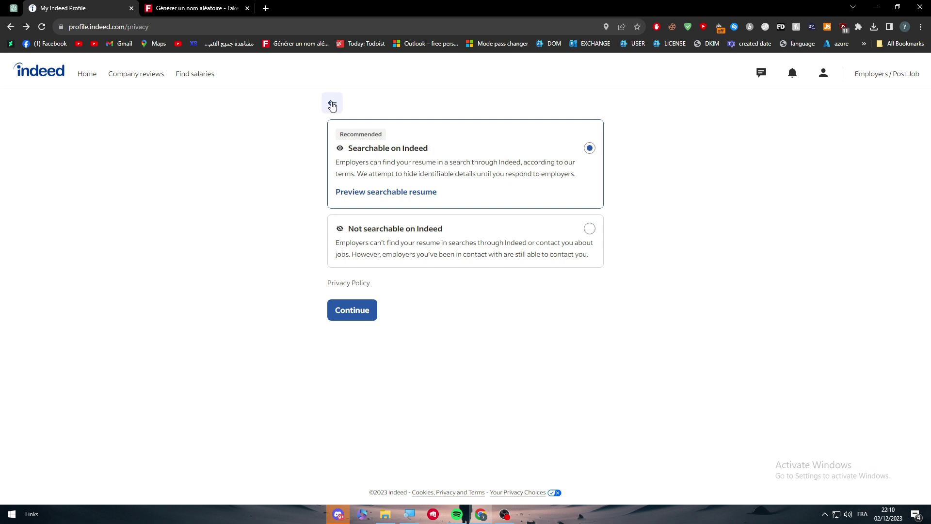
click(445, 243)
click(350, 315)
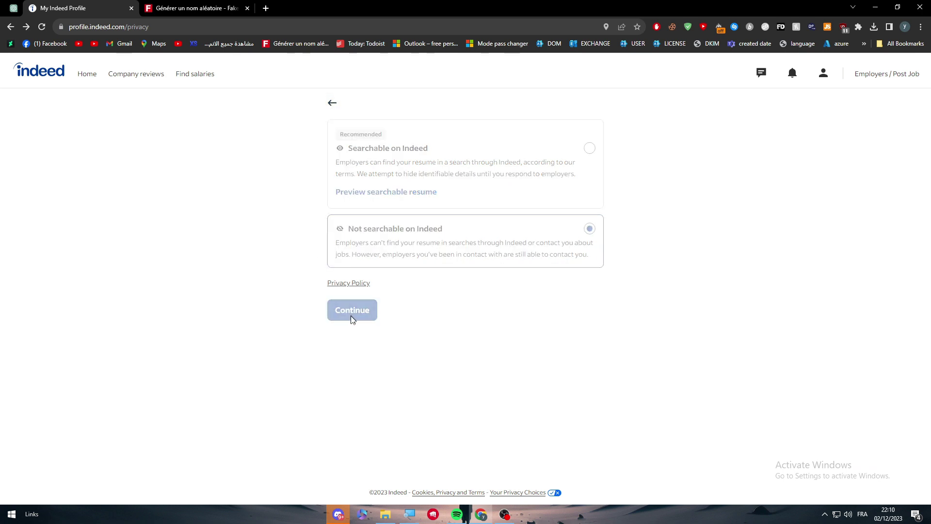
Step: Delete the uploaded PDF resume from the profile and confirm the removal
click(588, 275)
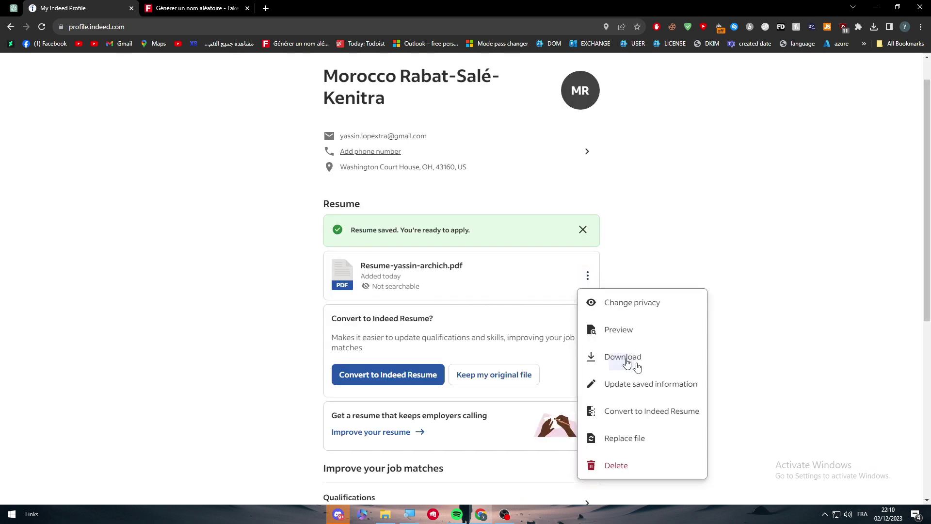
click(641, 467)
click(584, 334)
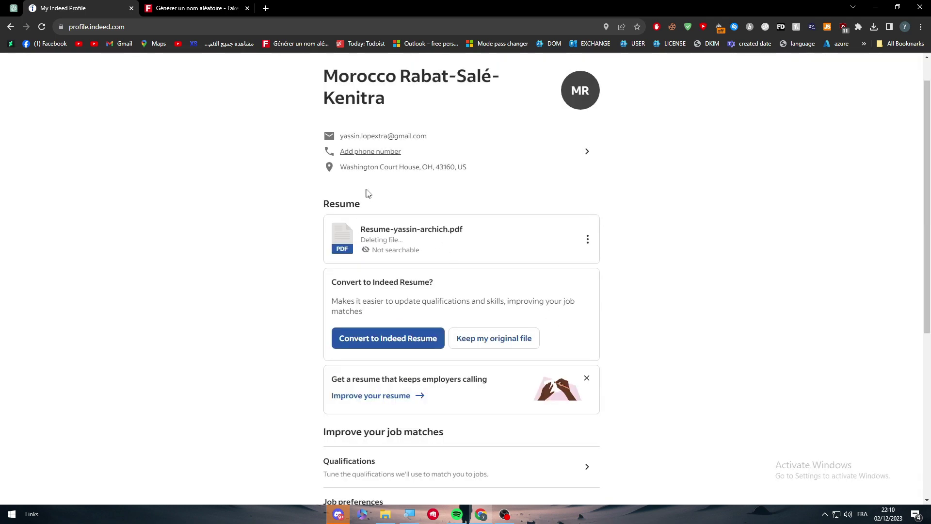
scroll(297, 145, down, 3)
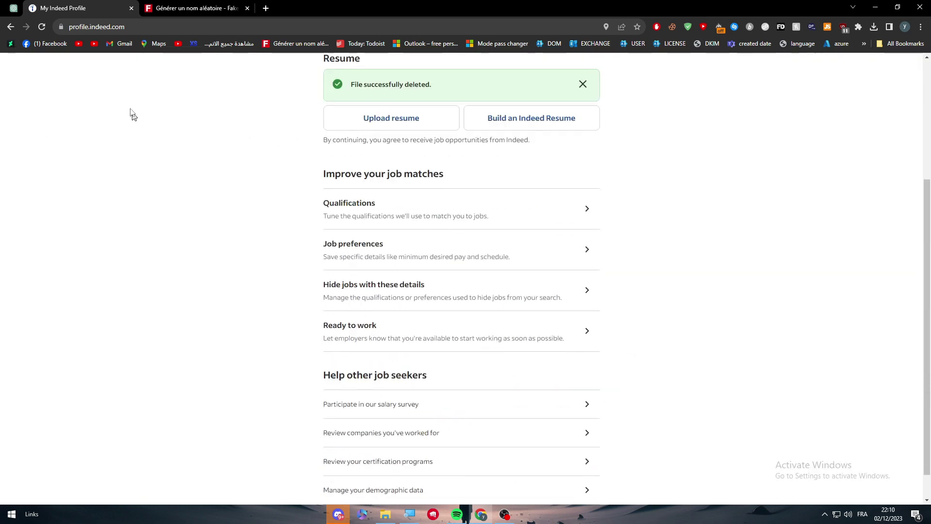
scroll(150, 160, up, 2)
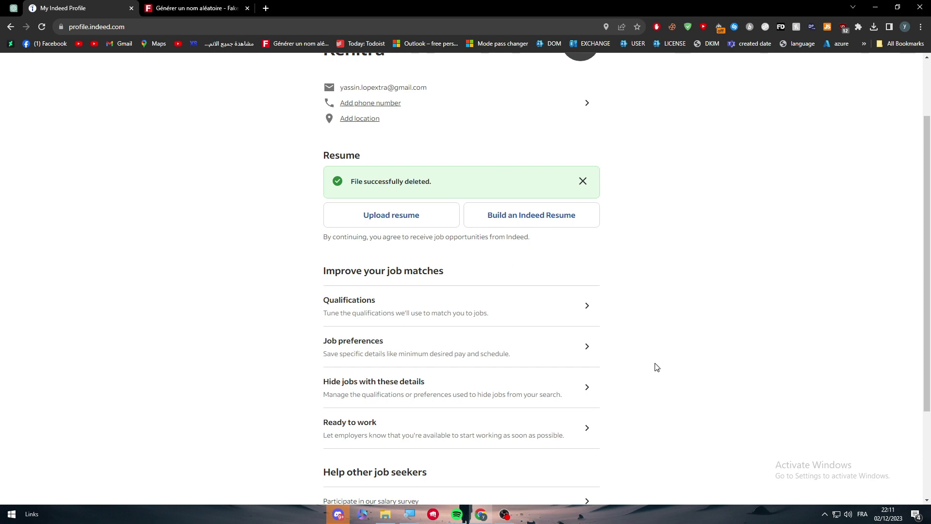
Step: Go to the Indeed home page, check the empty profile via Post your resume, then return home
scroll(657, 366, up, 2)
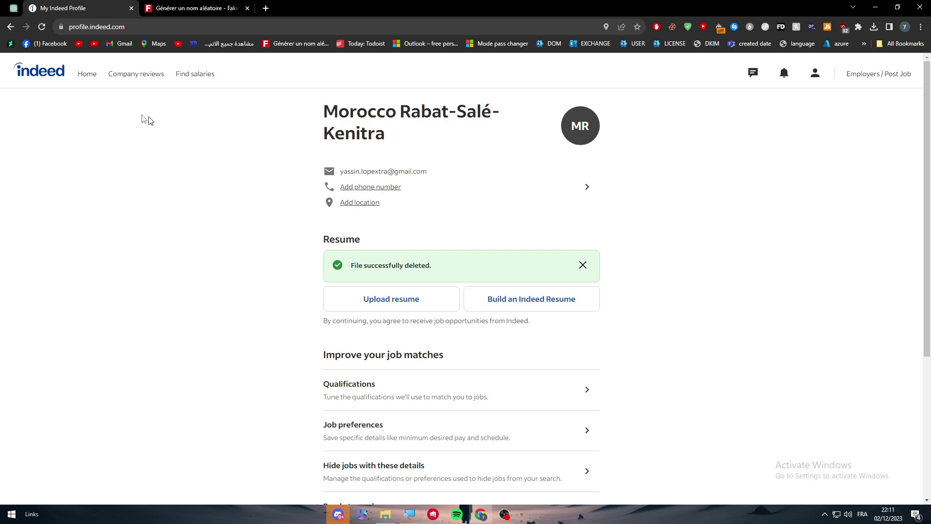
click(39, 81)
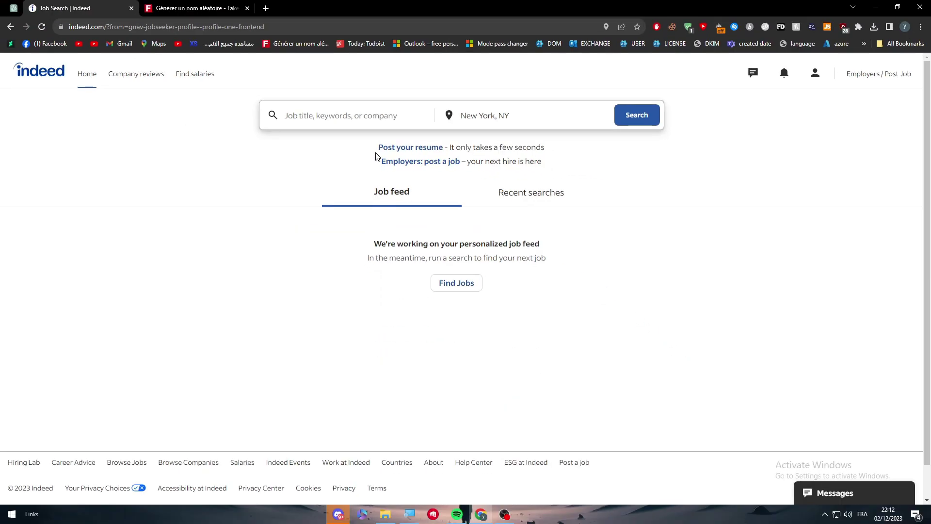
click(395, 151)
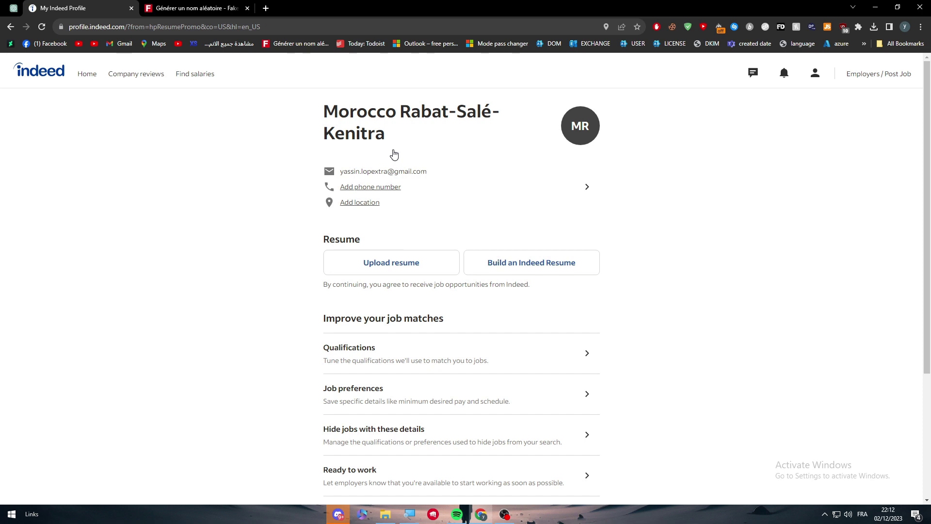
click(48, 79)
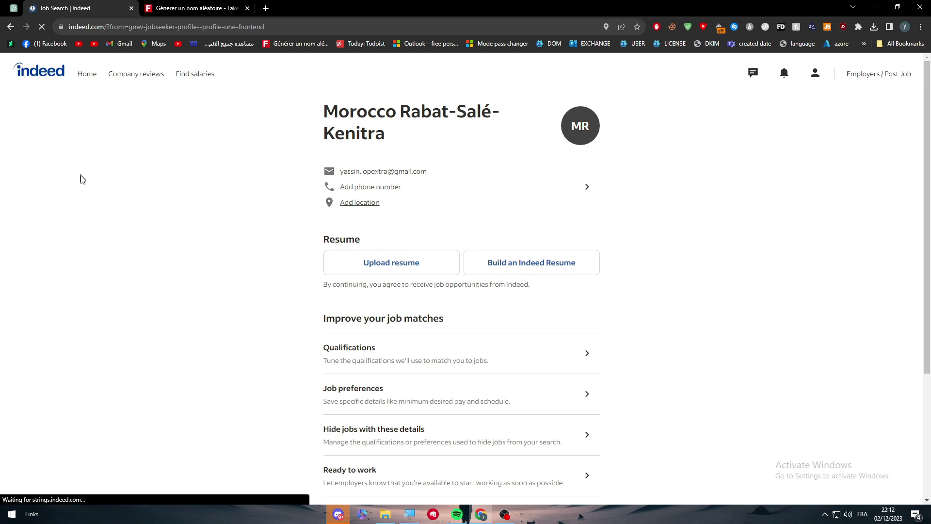